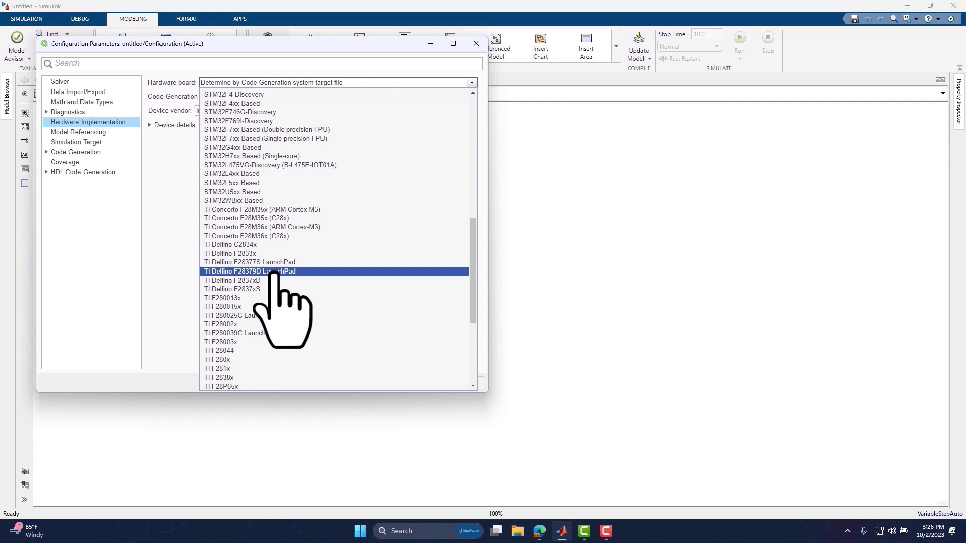
- Set the hardware board to TI Delfino F28379D LaunchPad and expand its target hardware resources
click(274, 271)
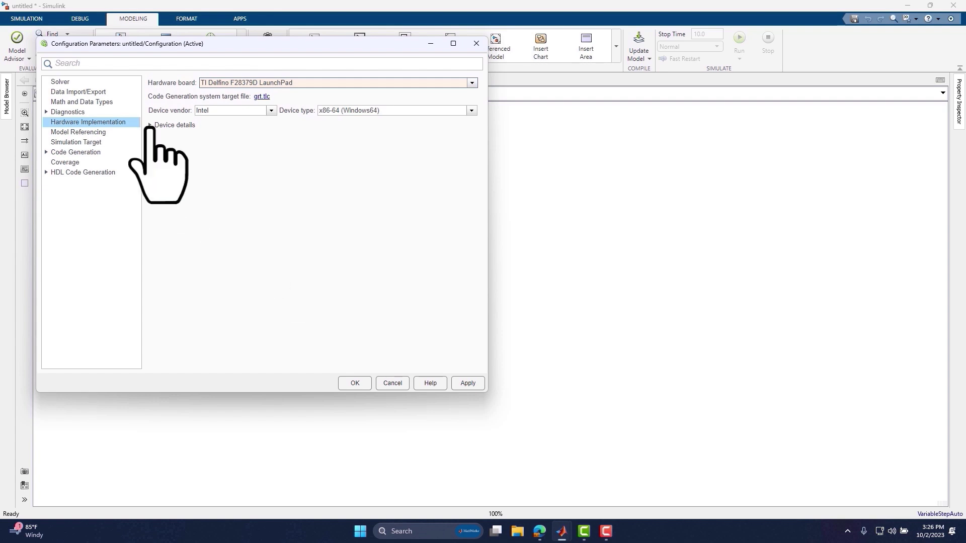
click(150, 125)
click(159, 222)
- Show the External mode group of the target hardware resources and check which serial ports are offered
scroll(185, 319, down, 5)
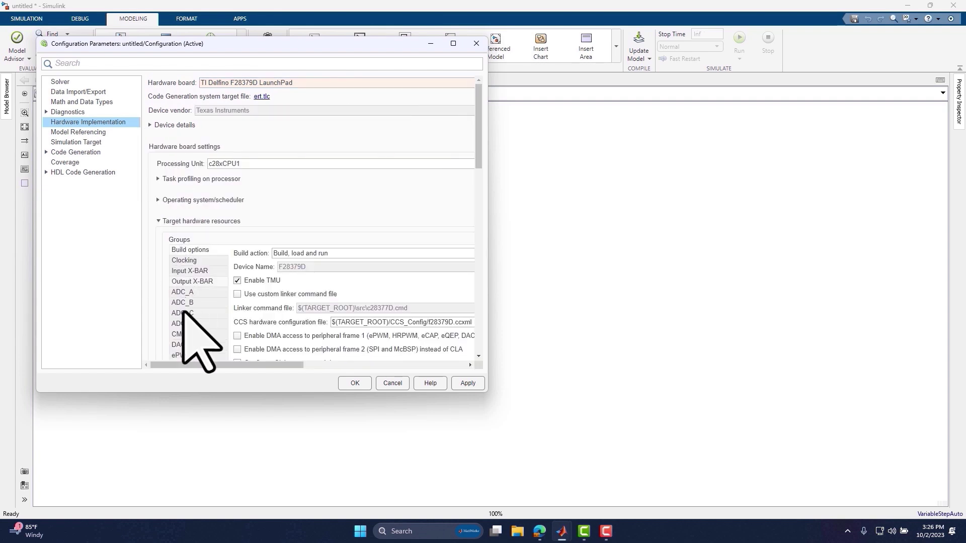
scroll(184, 319, down, 10)
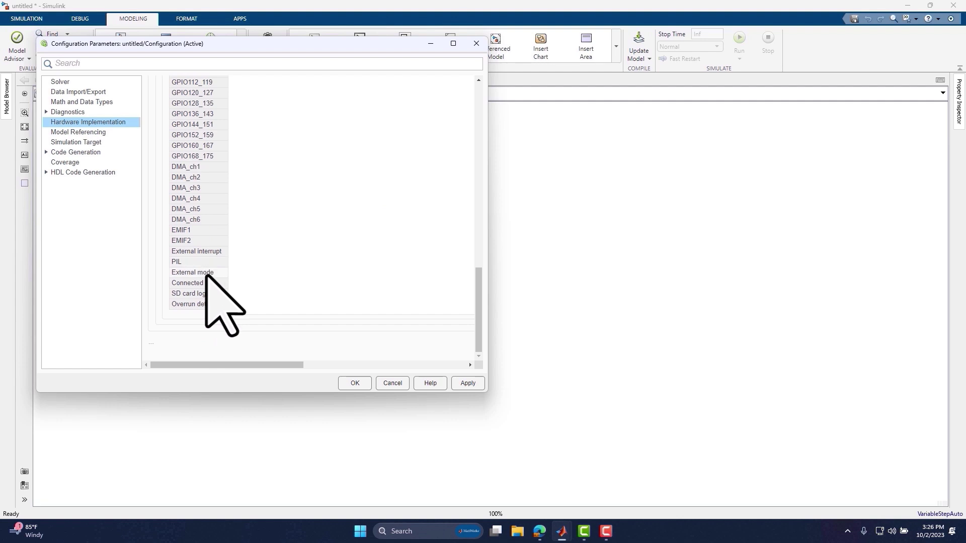
scroll(317, 283, up, 12)
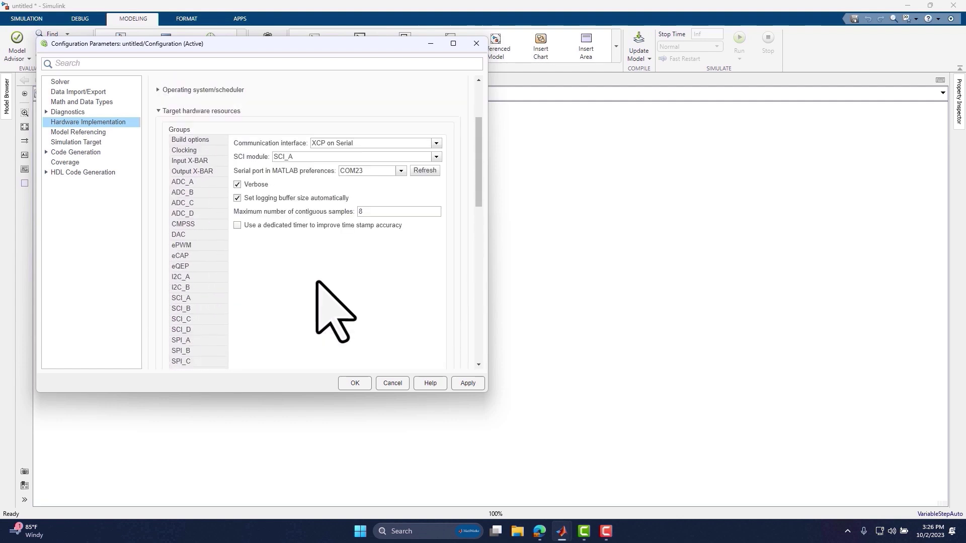
click(401, 171)
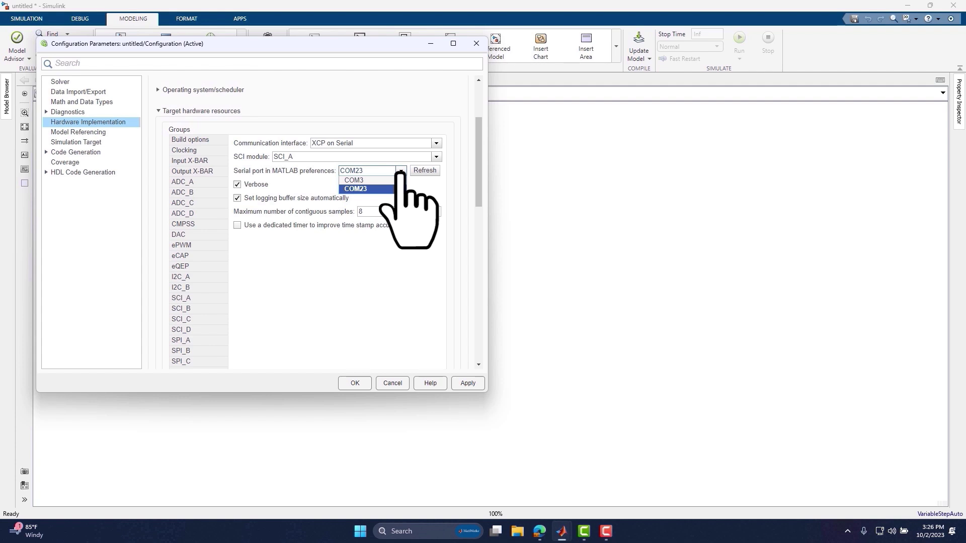
click(401, 172)
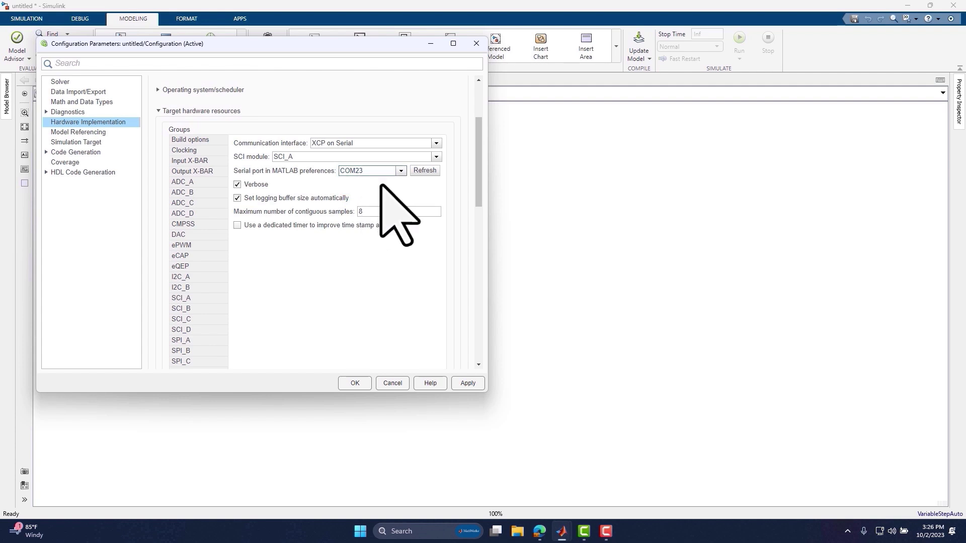
- Open Windows Device Manager, look up the COM port of the XDS100 Class USB Serial Port under Ports (COM & LPT), and close it
click(418, 528)
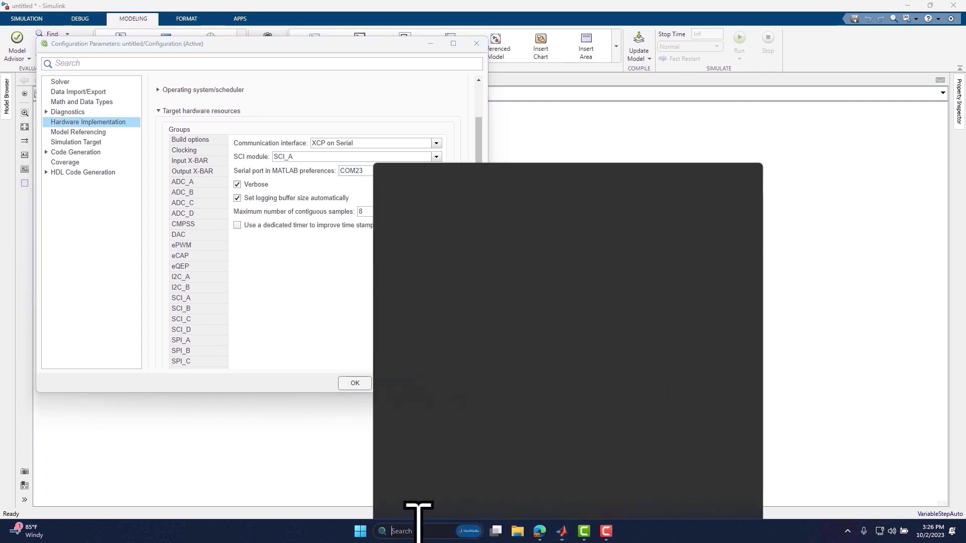
text(device Manager)
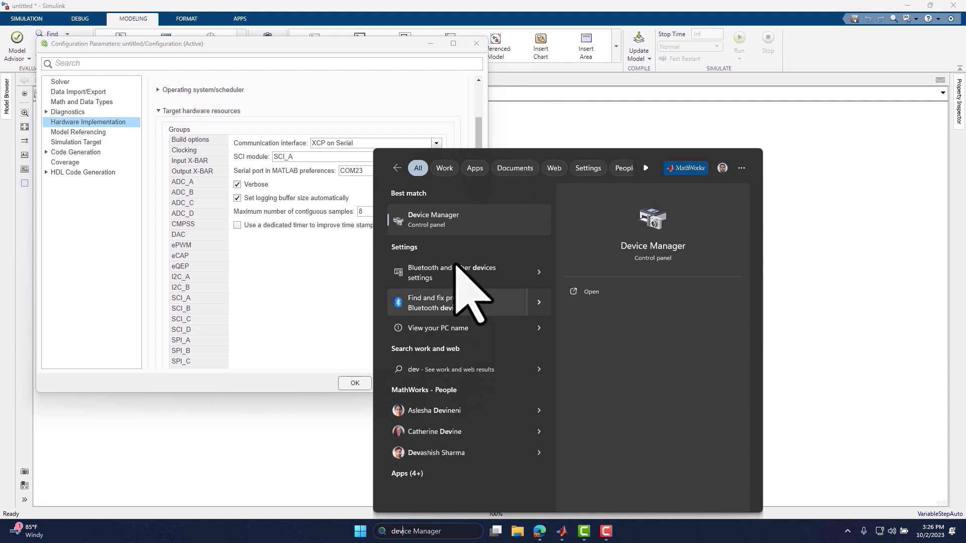
click(461, 224)
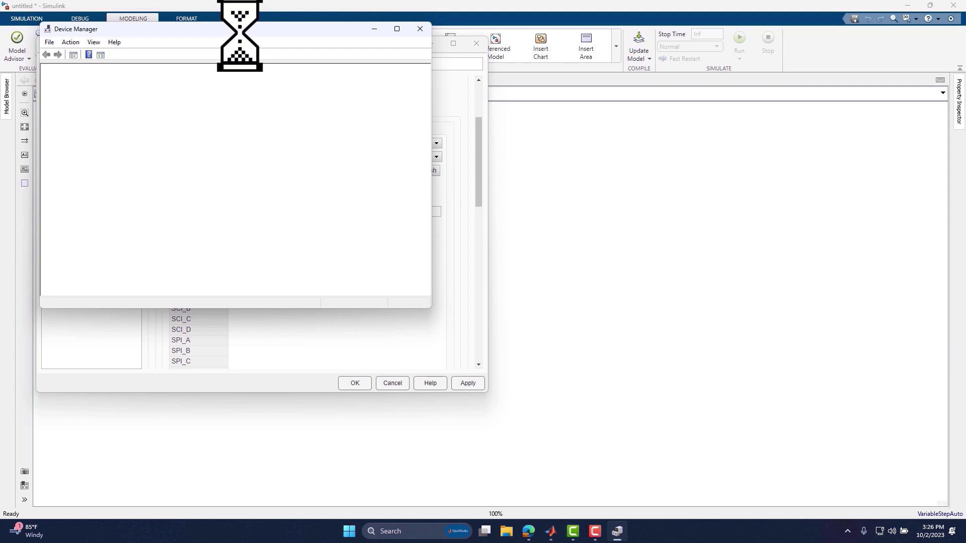
scroll(151, 224, down, 4)
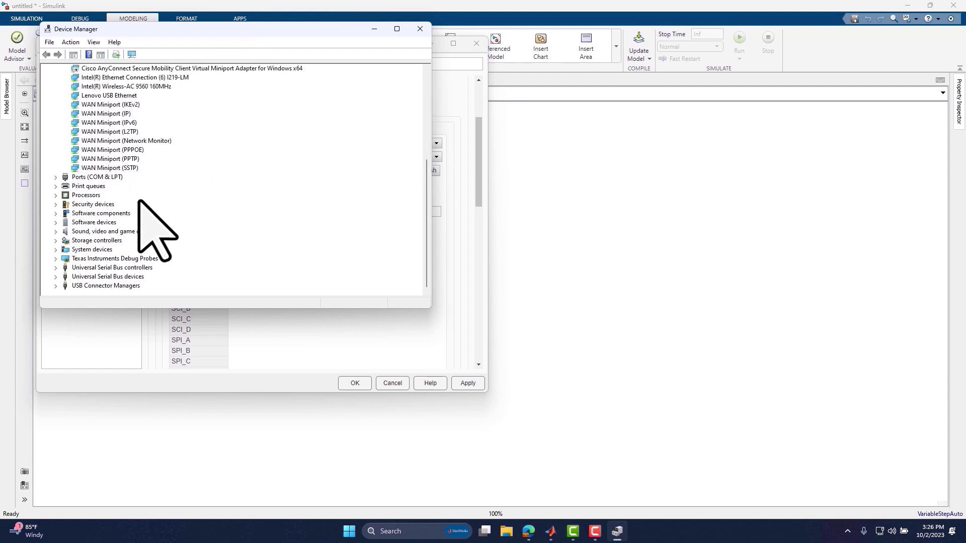
click(56, 177)
click(149, 195)
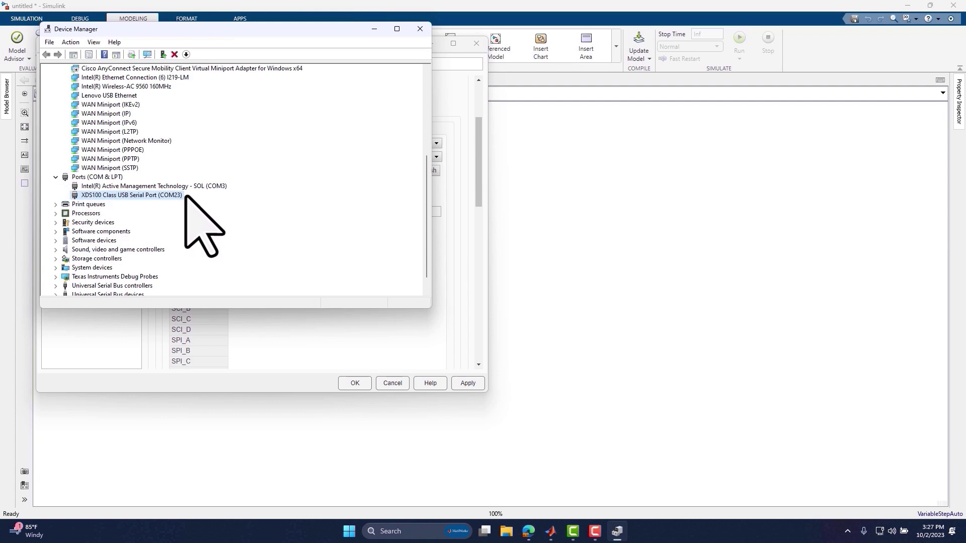
click(419, 29)
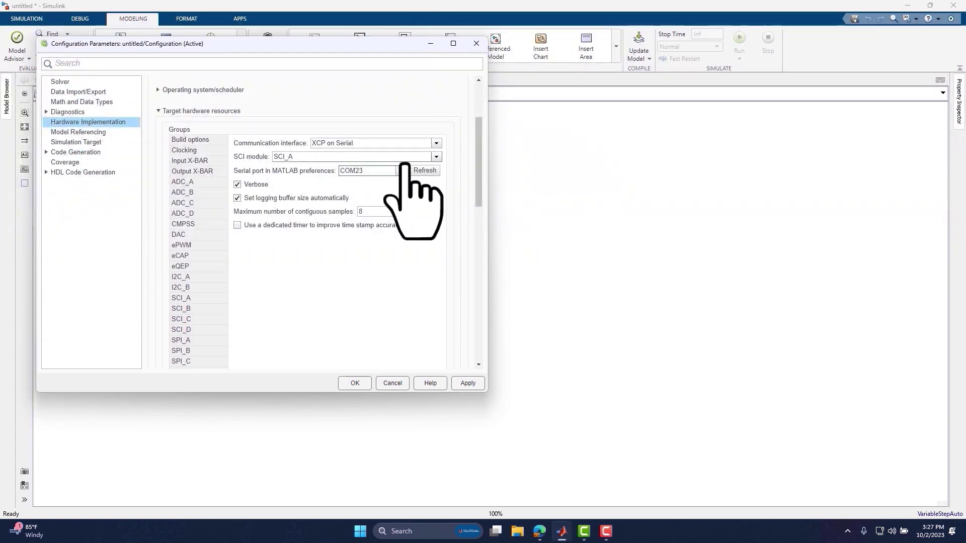
- Apply the hardware implementation settings and close the configuration parameters
click(461, 385)
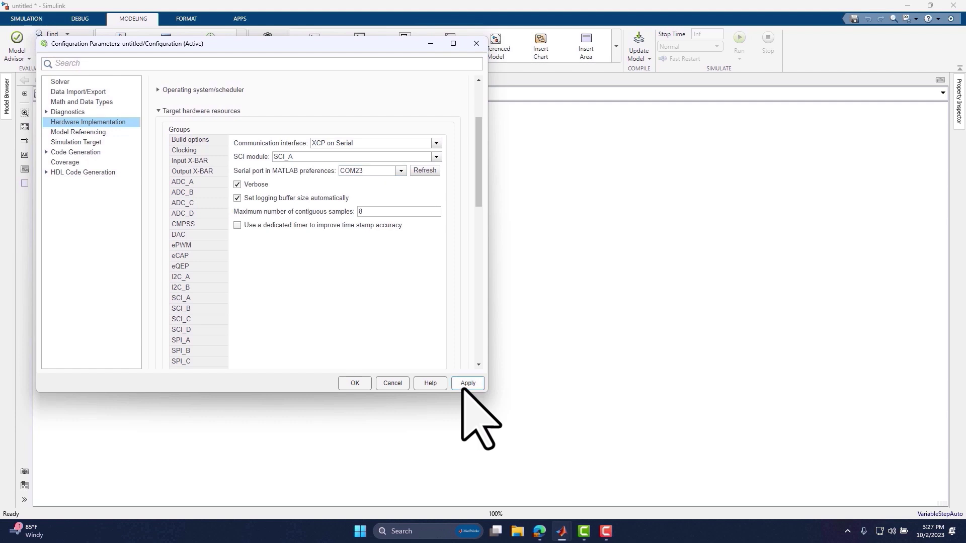
scroll(360, 355, up, 3)
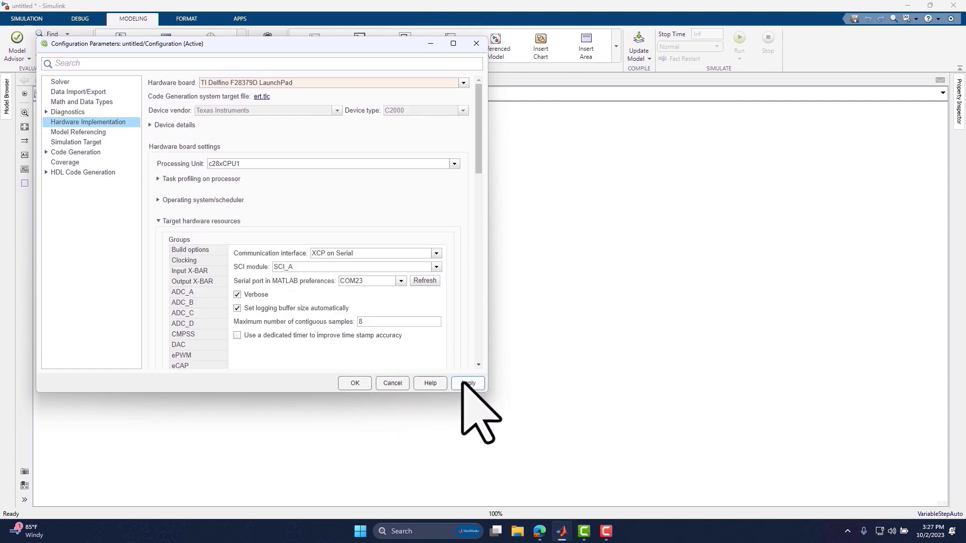
click(355, 383)
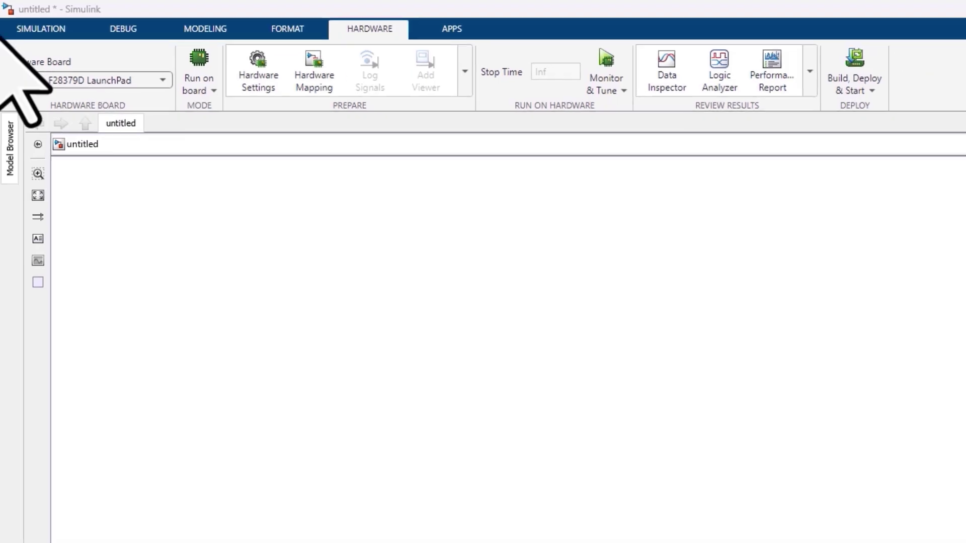
- Open the Library Browser and add a Digital Output block from C2000 Microcontroller Blockset, F2837xD, to the model
click(48, 34)
click(84, 46)
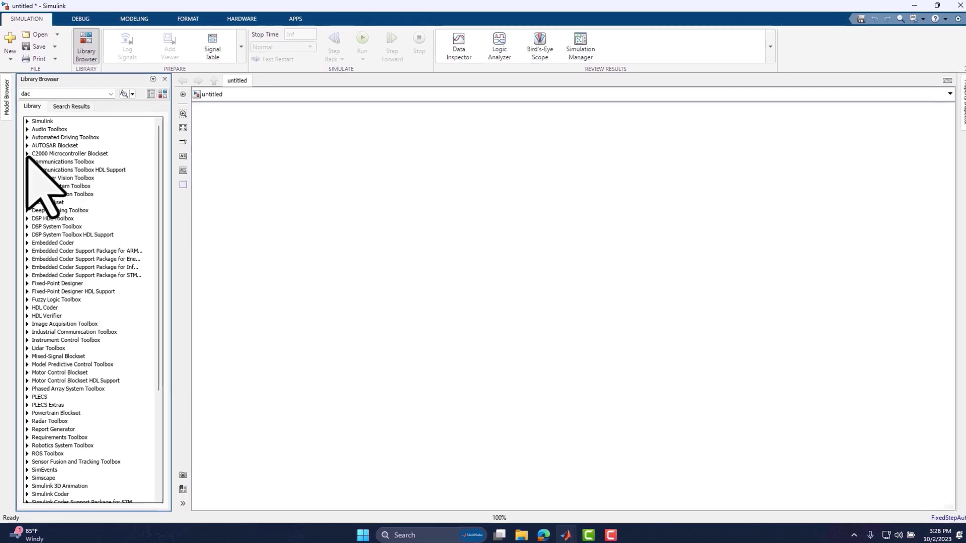
click(37, 210)
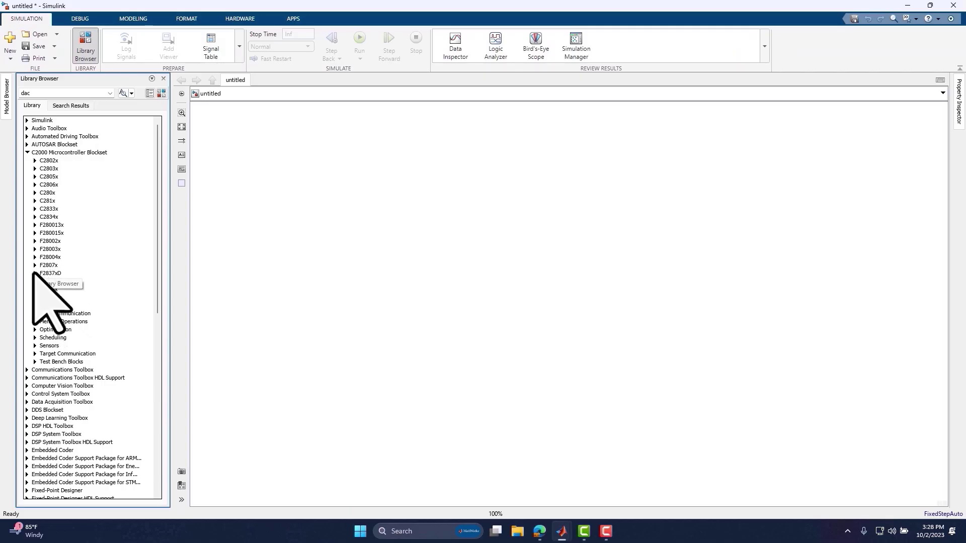
click(34, 273)
scroll(106, 333, down, 4)
scroll(106, 334, down, 6)
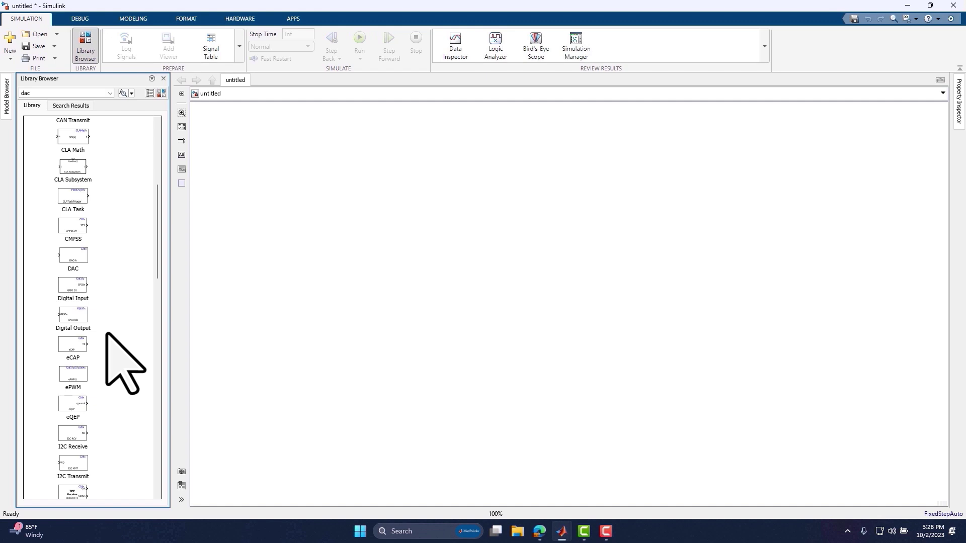
drag(70, 316, 679, 200)
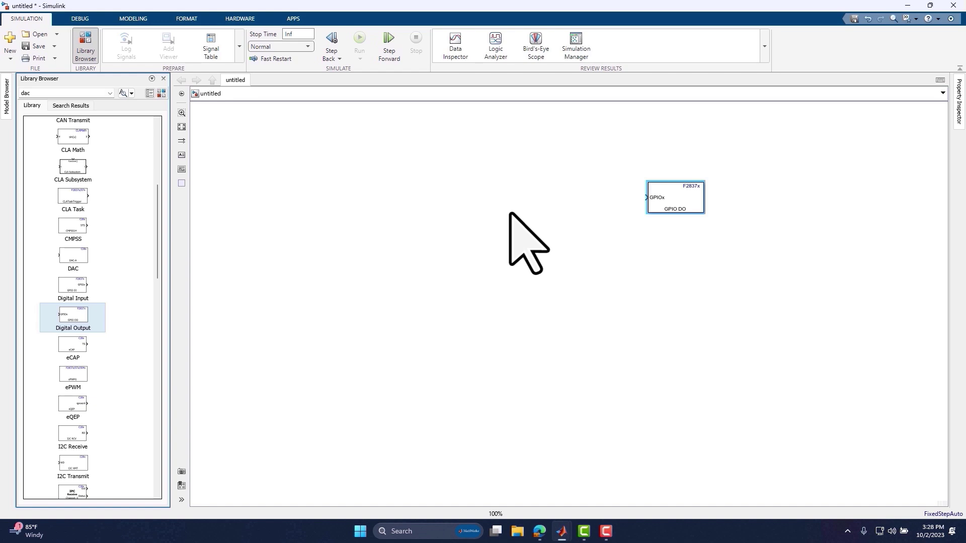
- Insert a Constant block in front of the Digital Output block and connect it to the GPIOx input
double_click(509, 213)
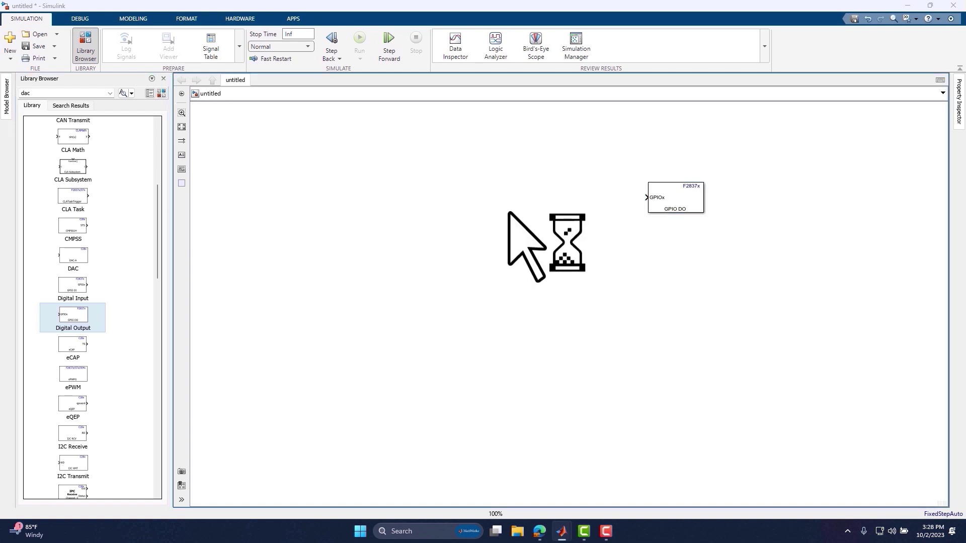
text(cons)
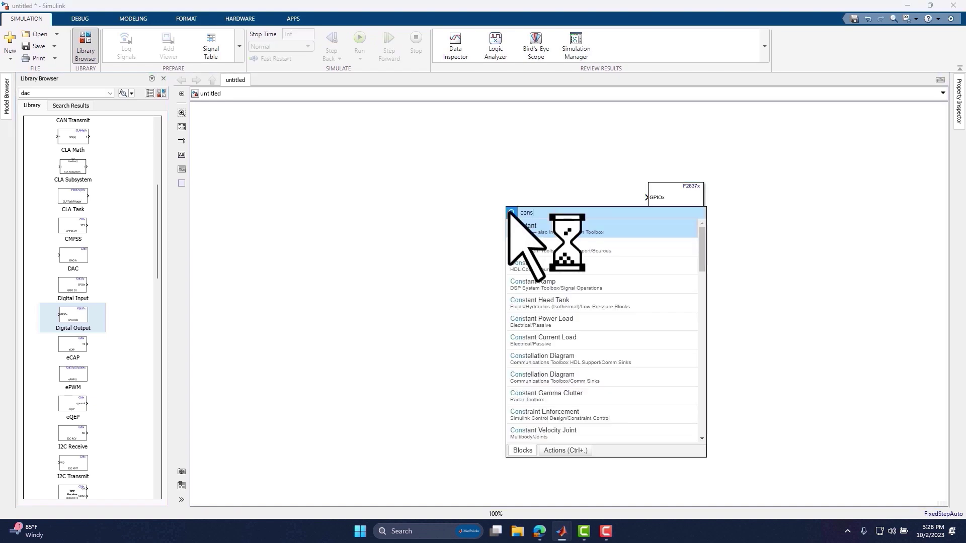
key(Return)
drag(509, 212, 574, 201)
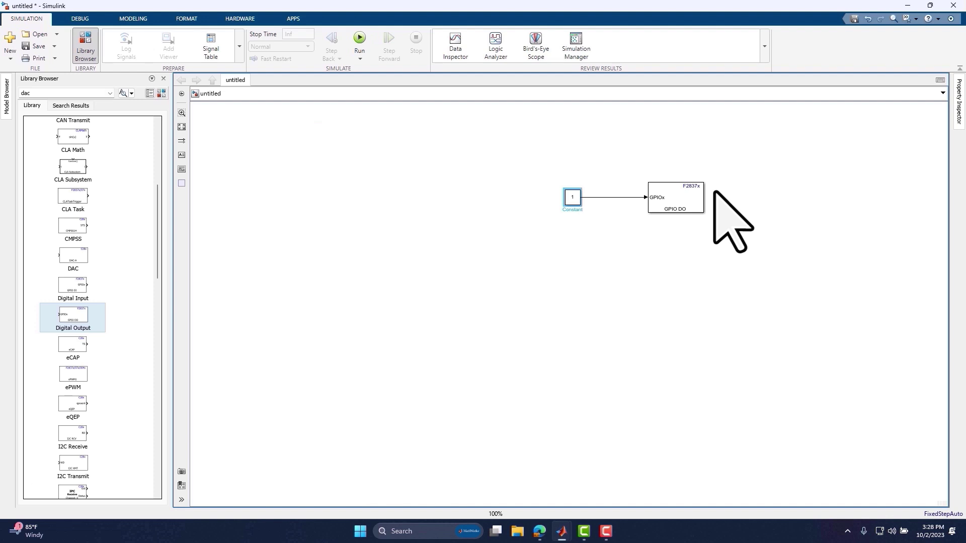
- Duplicate the connected Constant and Digital Output pair and align the copy directly below the original
drag(736, 164, 536, 245)
key(ctrl+c)
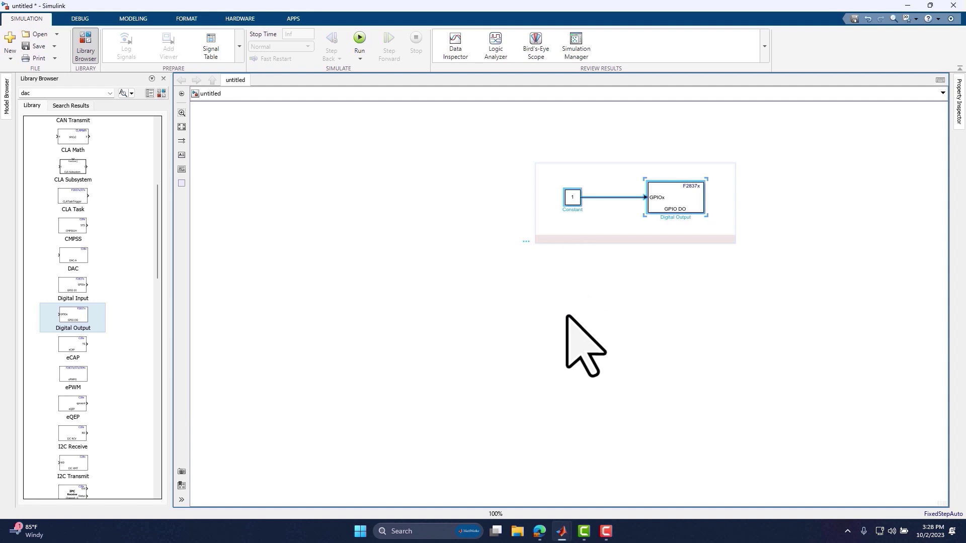
click(566, 314)
key(ctrl+v)
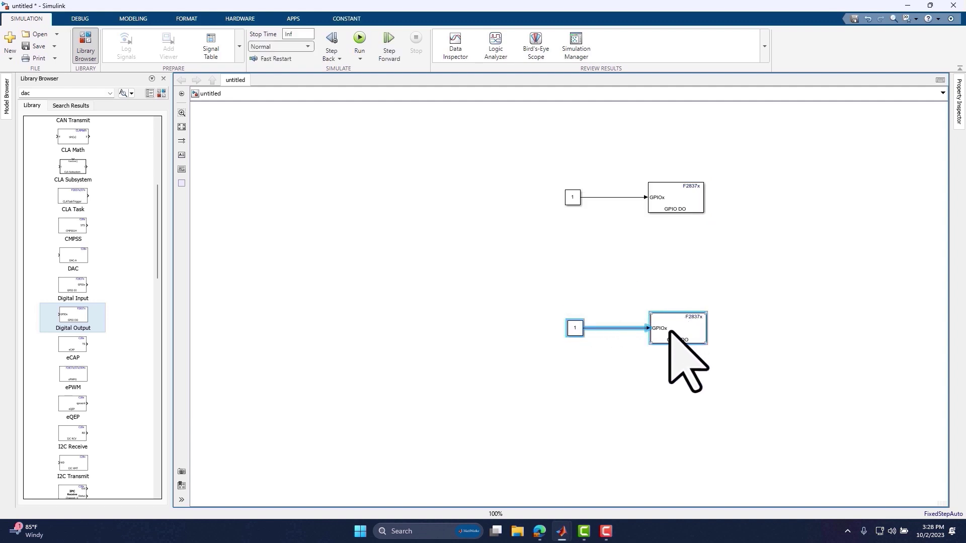
drag(670, 330, 668, 255)
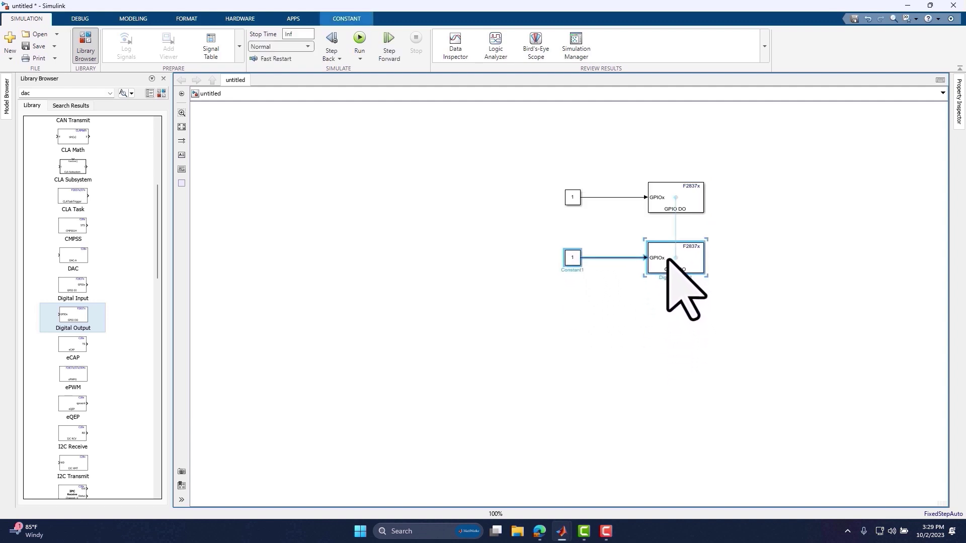
- Configure the upper Digital Output block to use GPIO34 from the group GPIO32~GPIO39
double_click(676, 217)
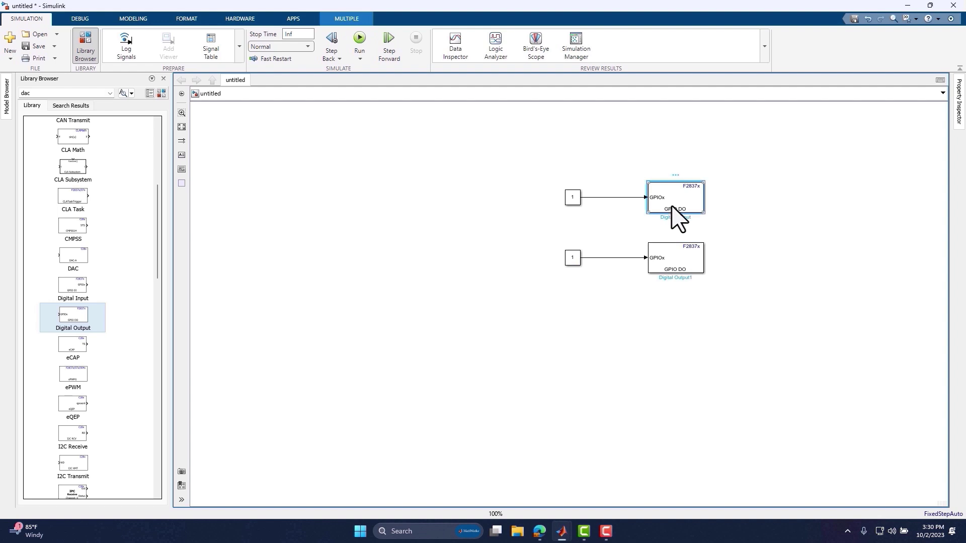
click(776, 172)
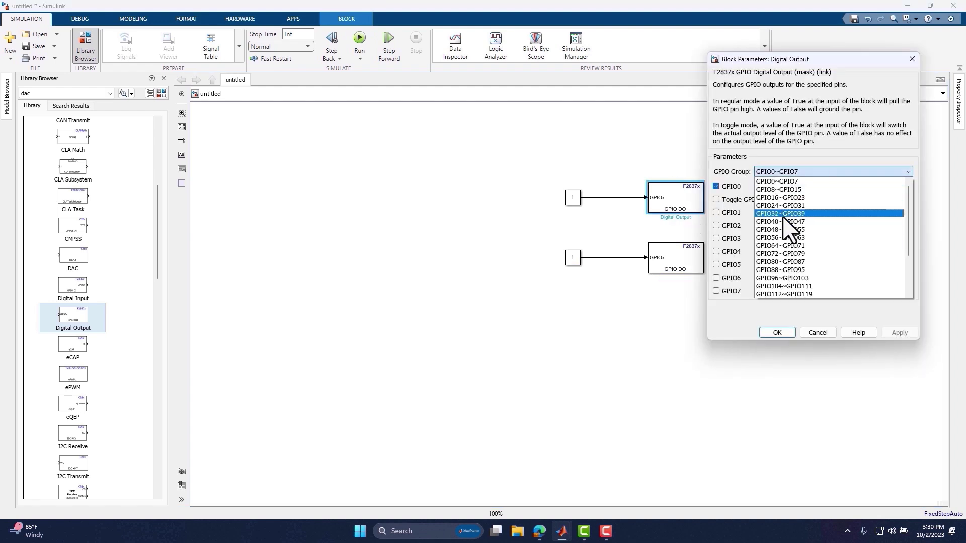
click(783, 214)
click(718, 185)
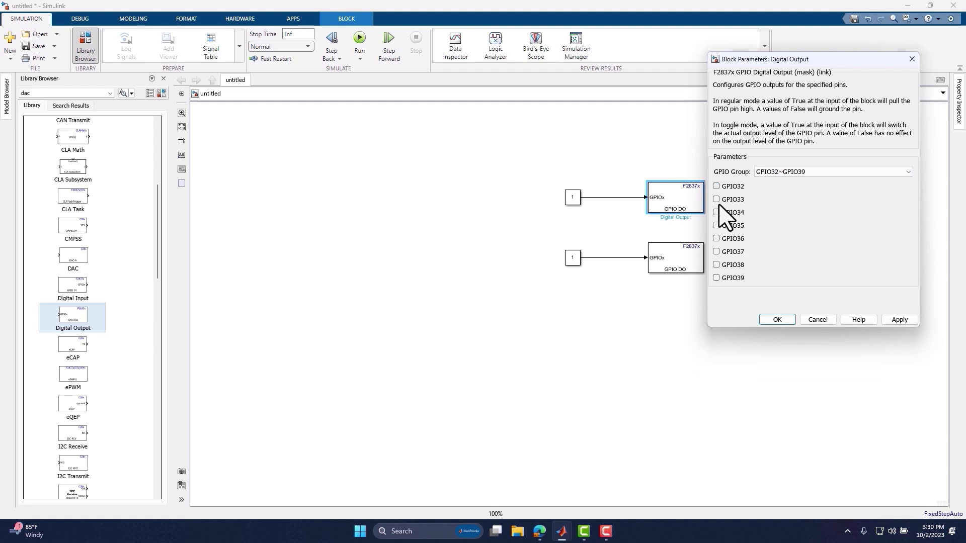
click(716, 213)
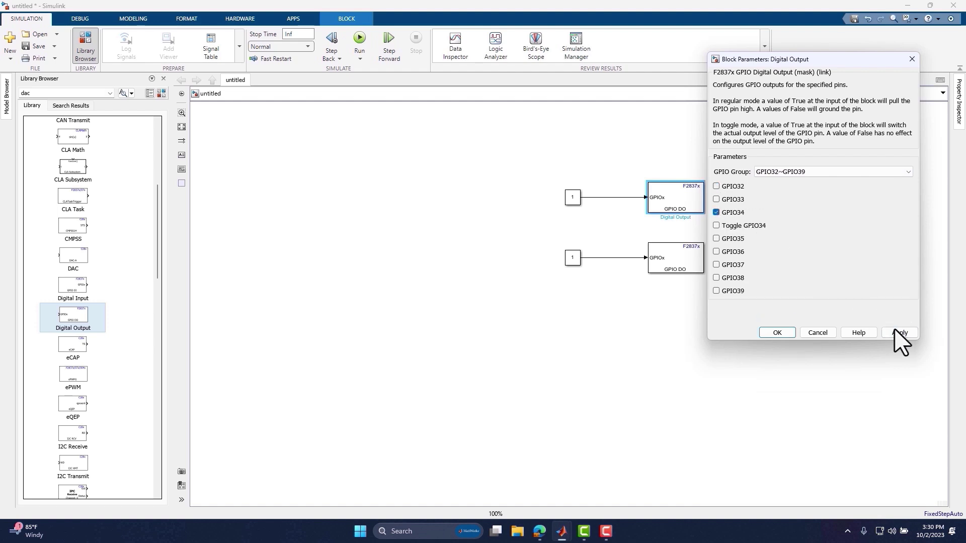
click(783, 333)
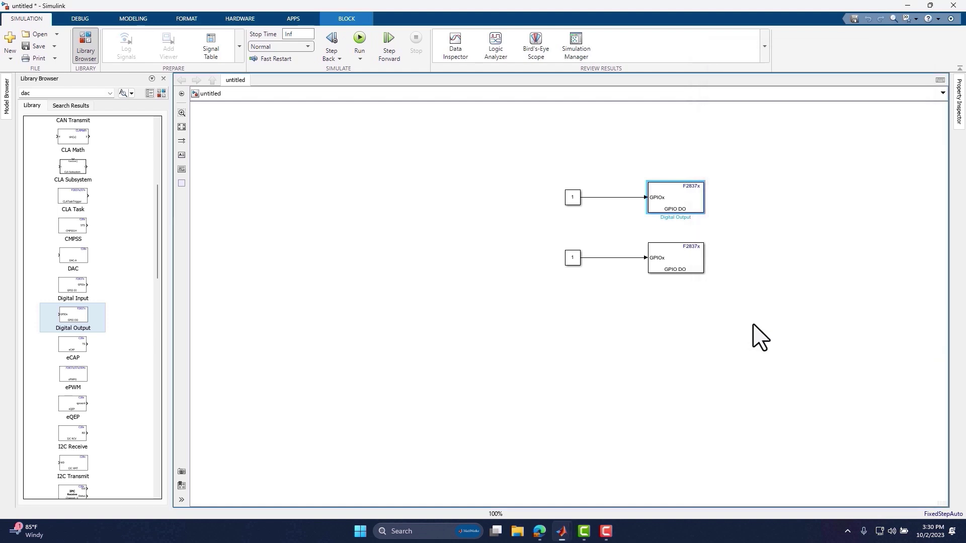
- Configure the lower Digital Output block to use GPIO31 from the group GPIO24~GPIO31
click(669, 270)
double_click(669, 270)
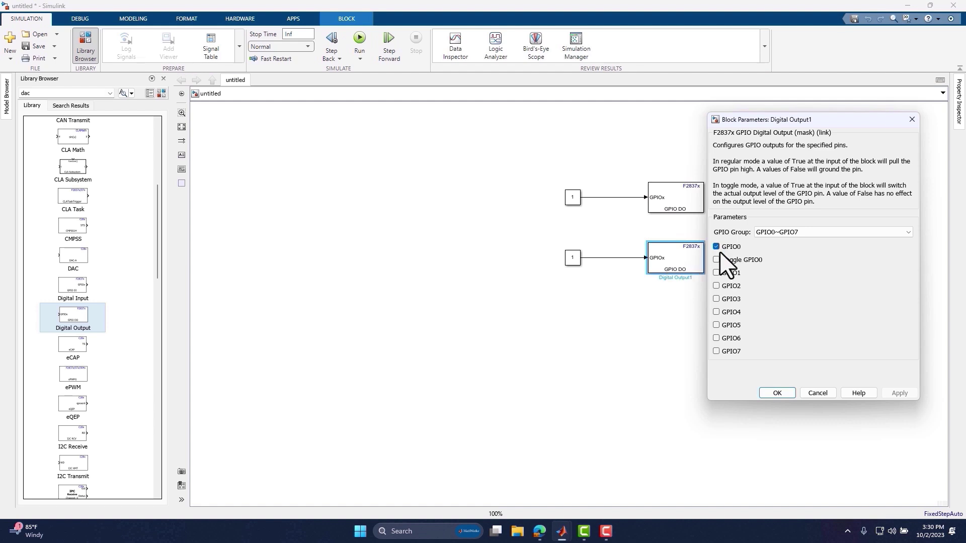
click(779, 230)
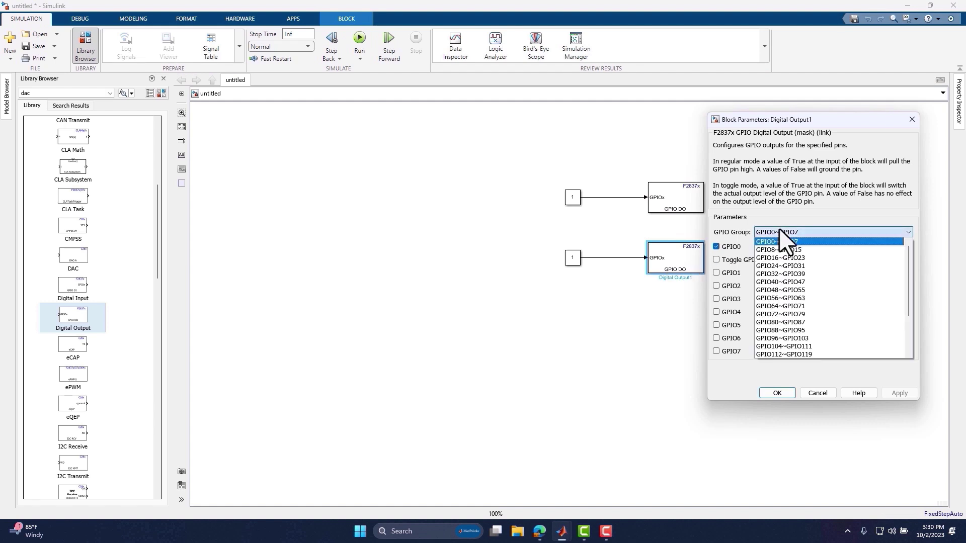
click(781, 266)
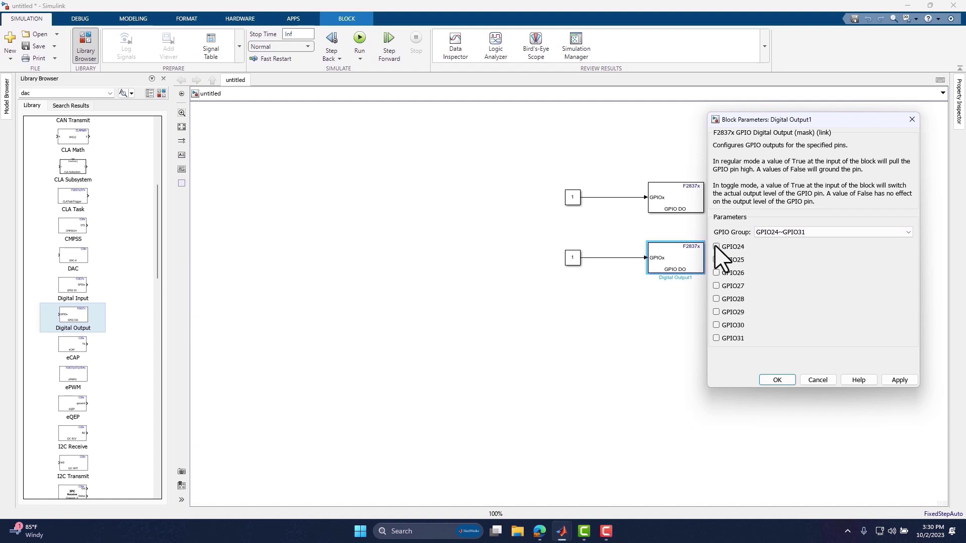
click(717, 338)
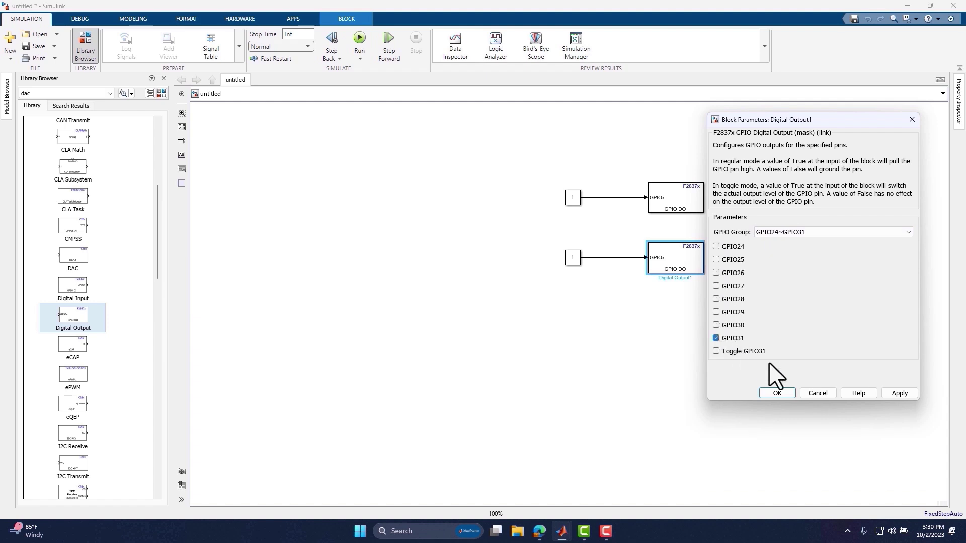
click(901, 393)
click(776, 393)
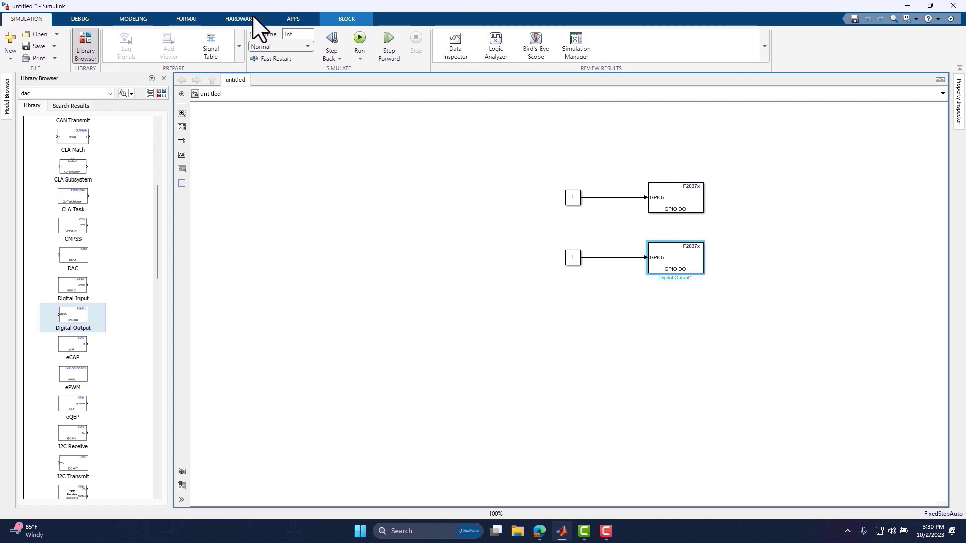
- Run the model on the board with Monitor & Tune and set the upper Constant's value to 0
click(240, 18)
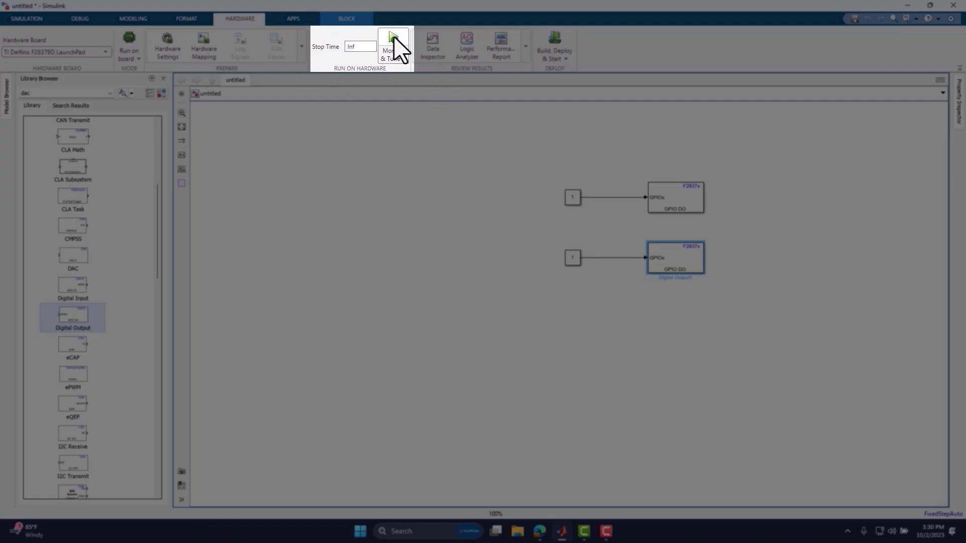
click(393, 38)
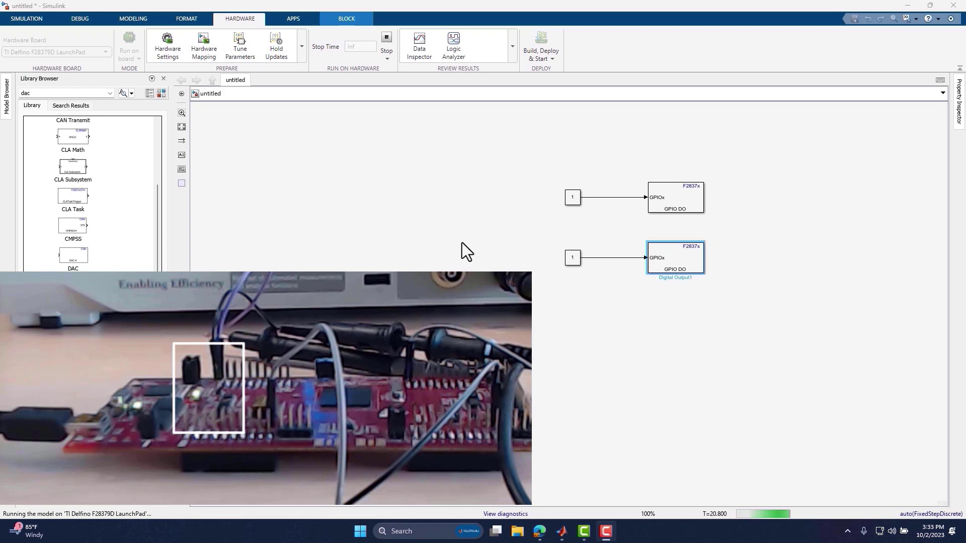
click(573, 198)
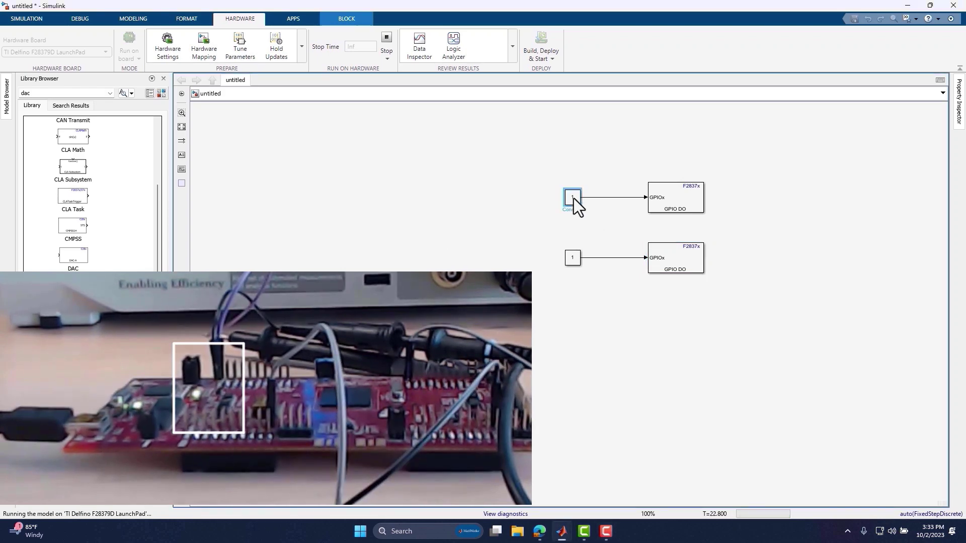
double_click(573, 198)
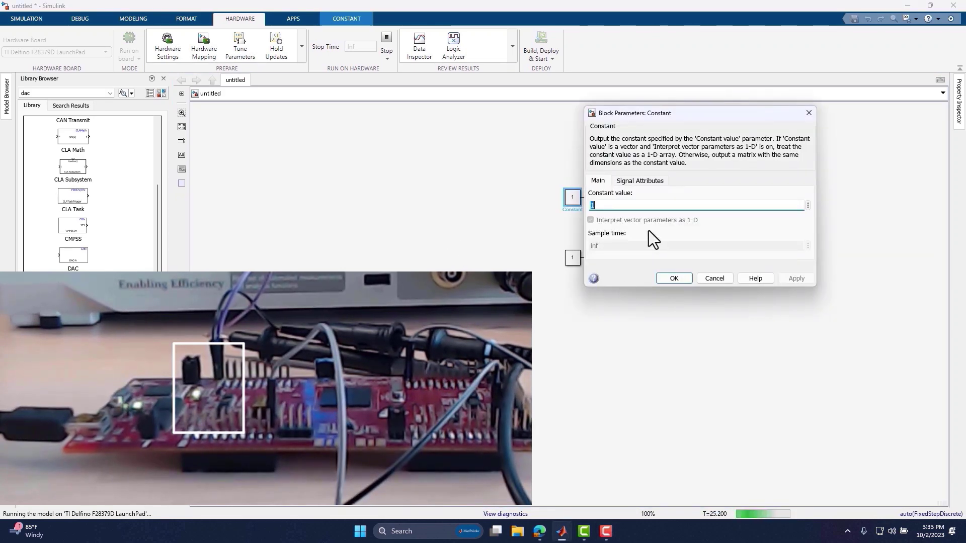
text(0)
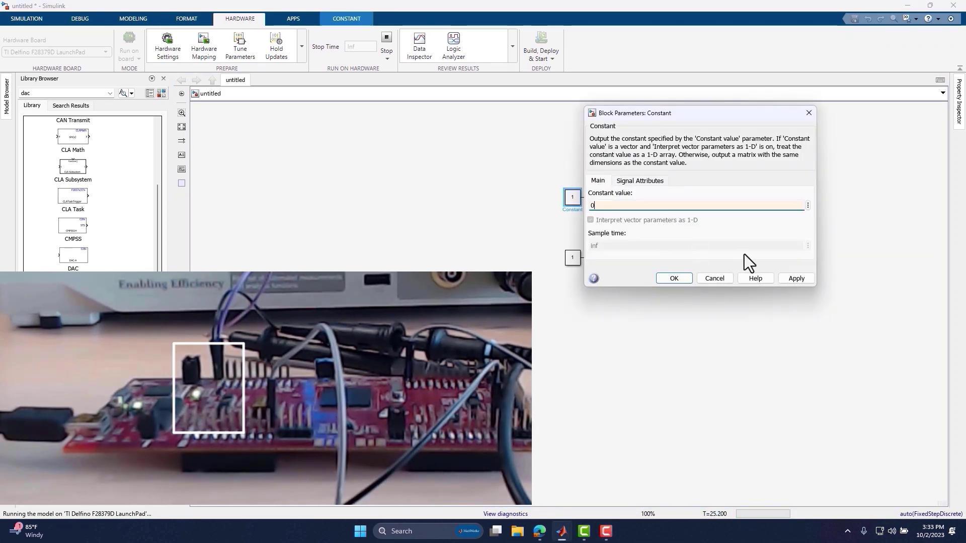
click(789, 280)
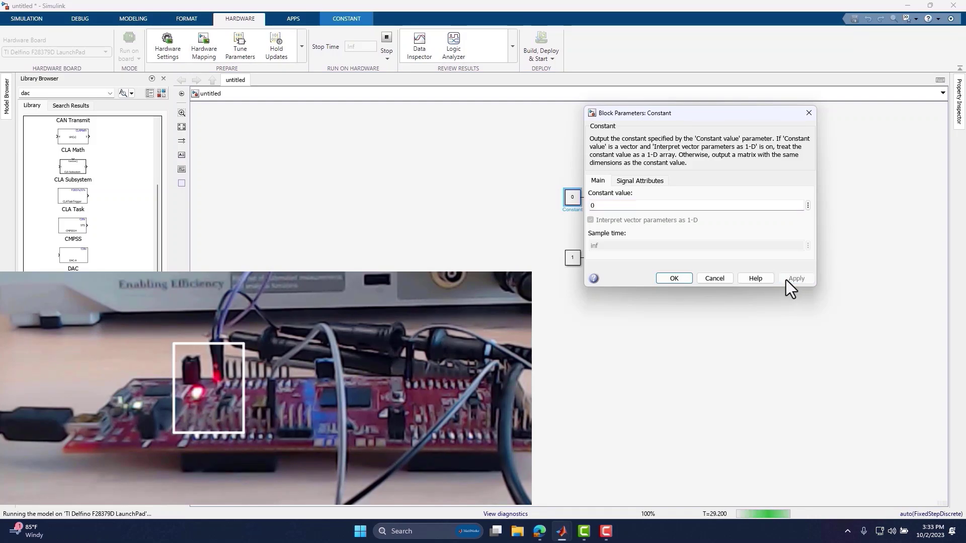
click(673, 279)
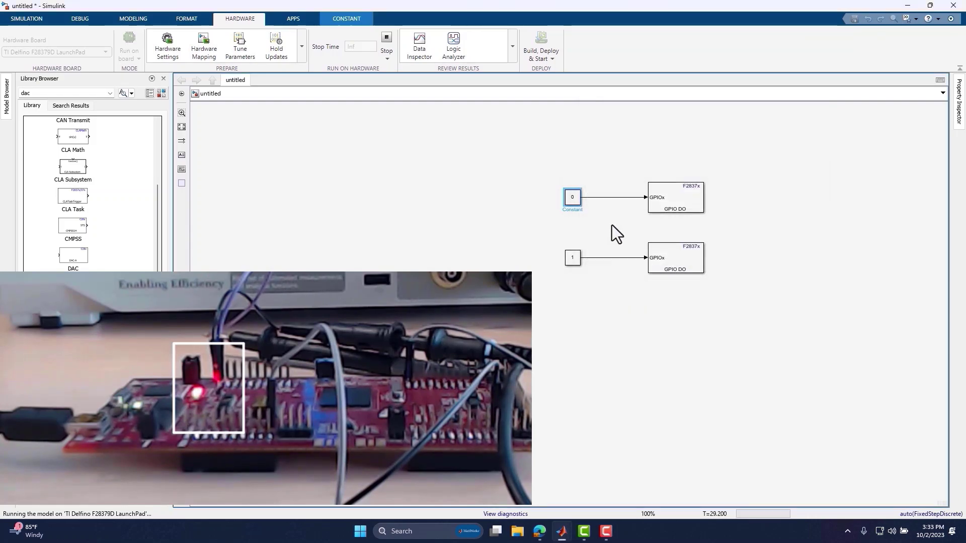
- Set the value of the Constant feeding the lower Digital Output block to 0 while the model runs
click(576, 258)
double_click(575, 258)
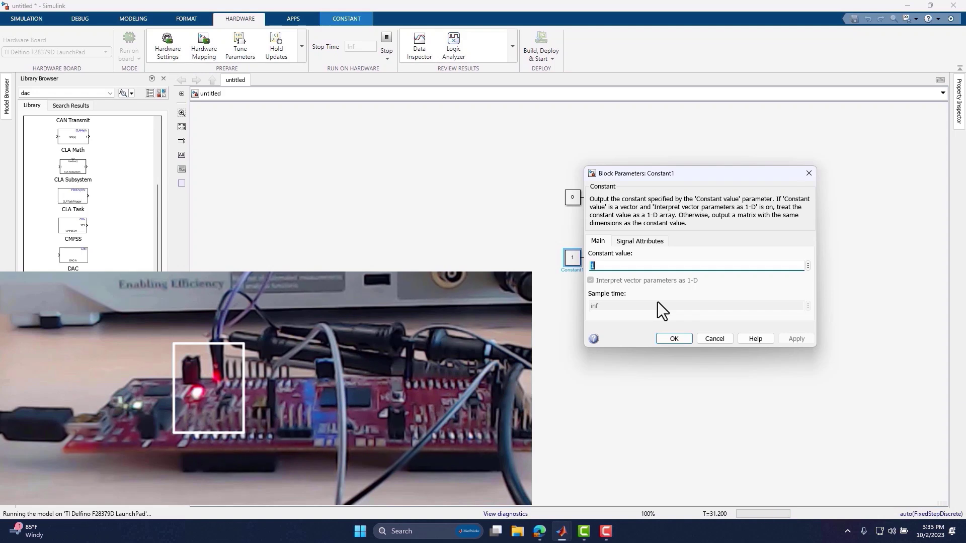
text(0)
click(790, 339)
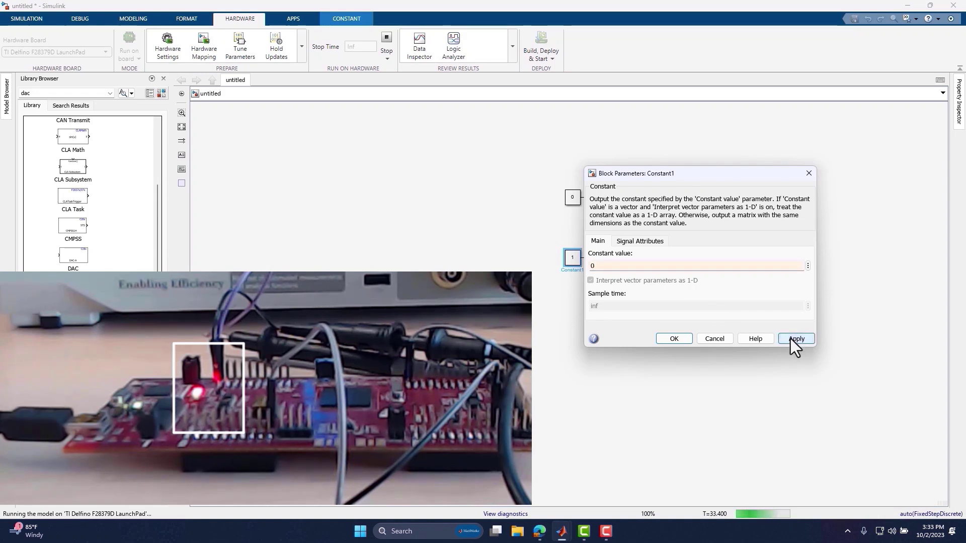
click(674, 338)
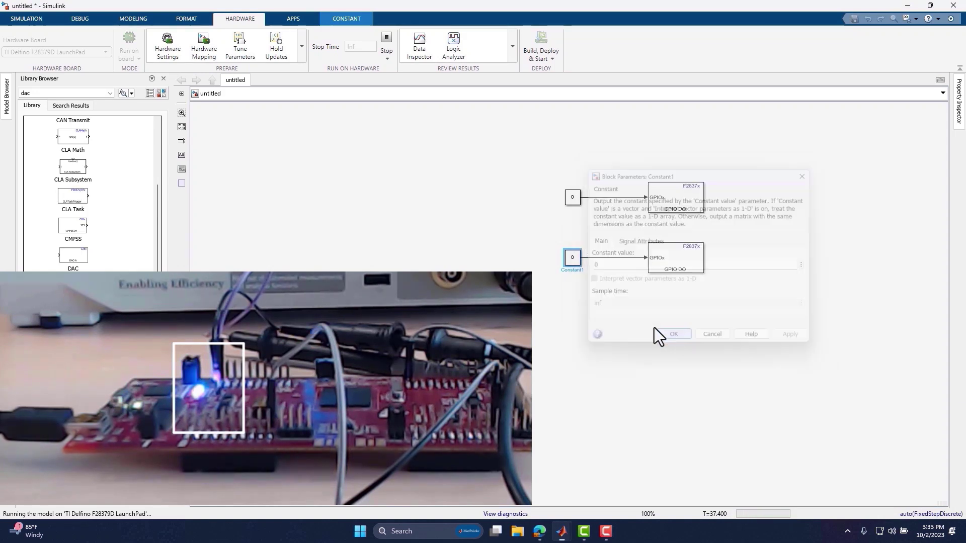
- Set the lower Constant's value back to 1 on the running board
double_click(570, 258)
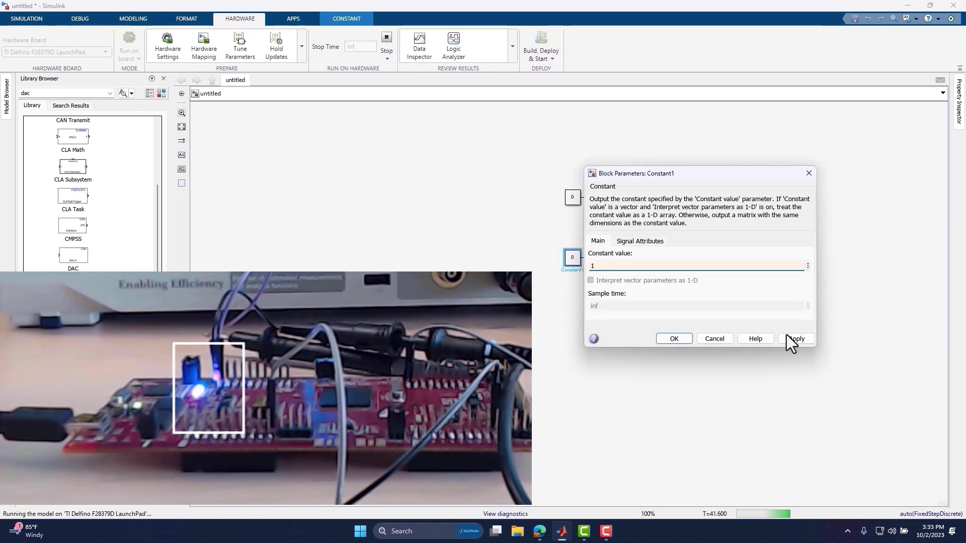
click(804, 341)
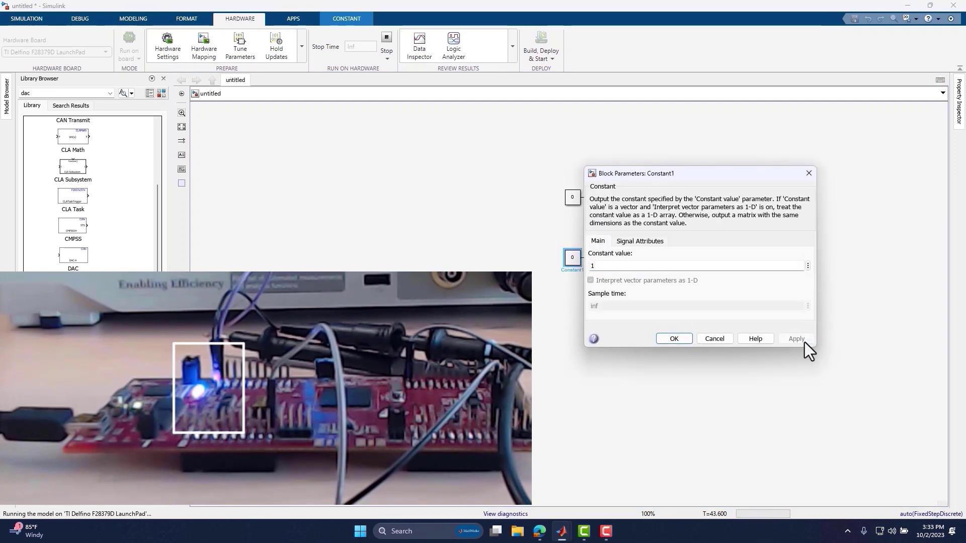
key(Return)
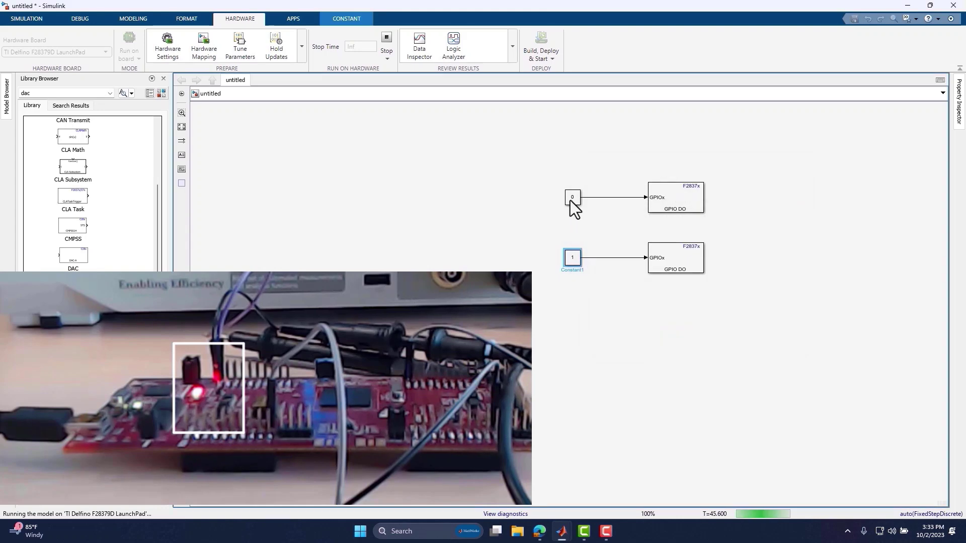
- Set the upper Constant's value back to 1 and stop the run on the board
double_click(573, 197)
text(1)
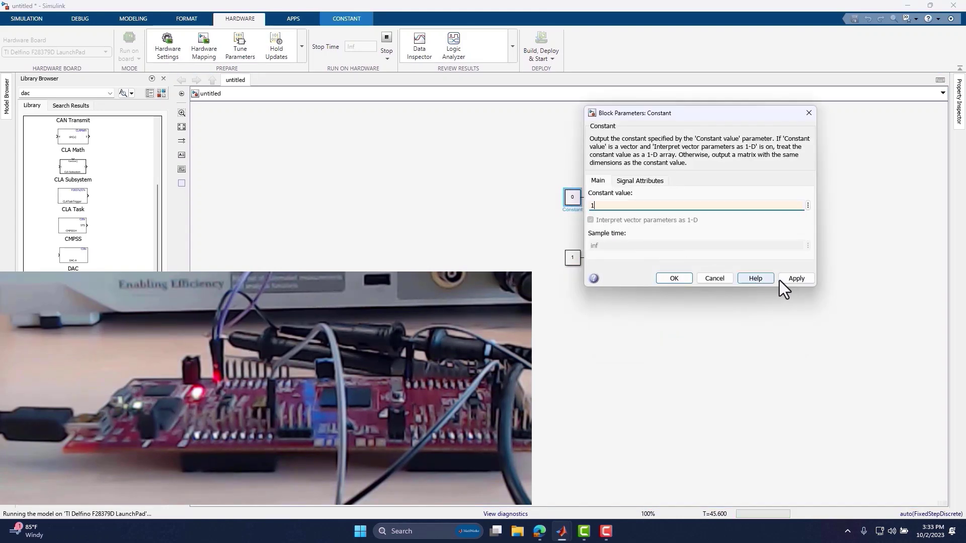
click(787, 279)
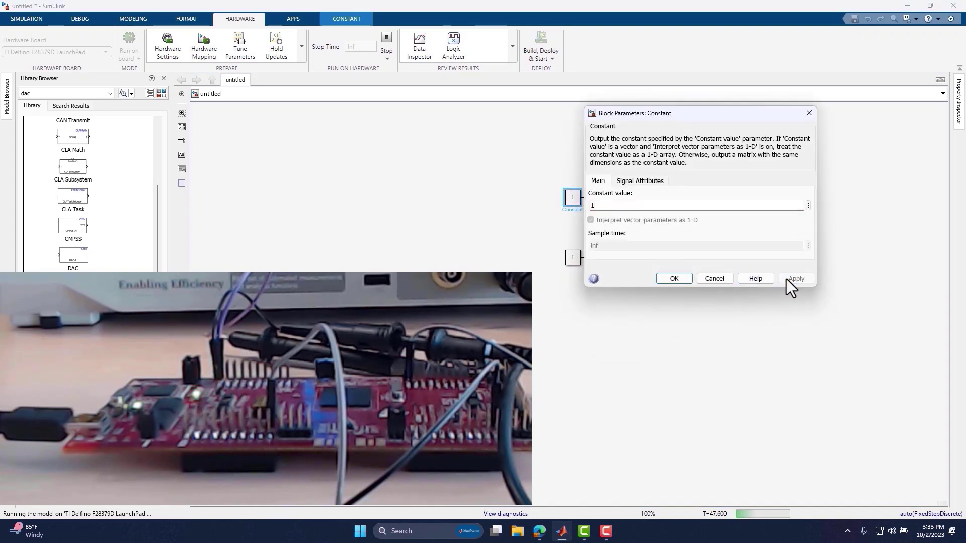
click(678, 282)
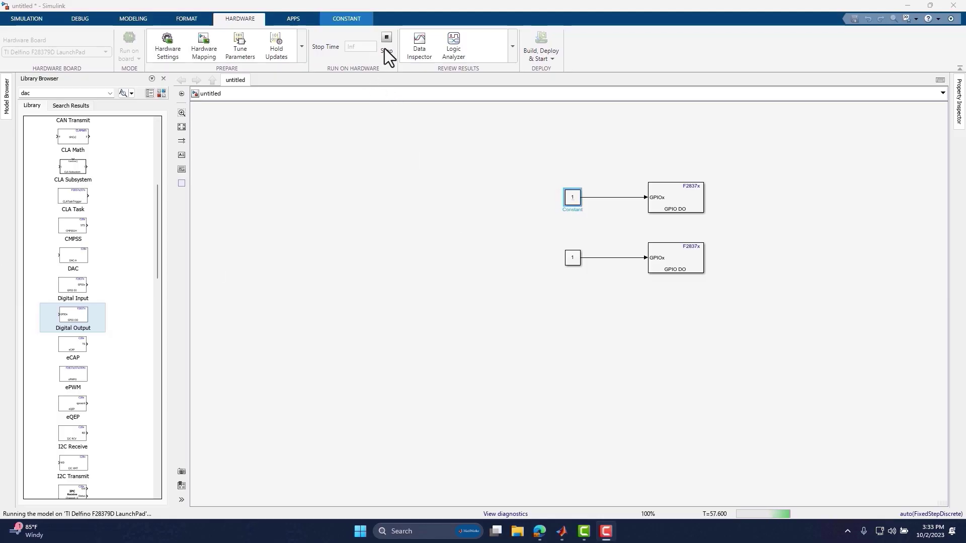
click(390, 41)
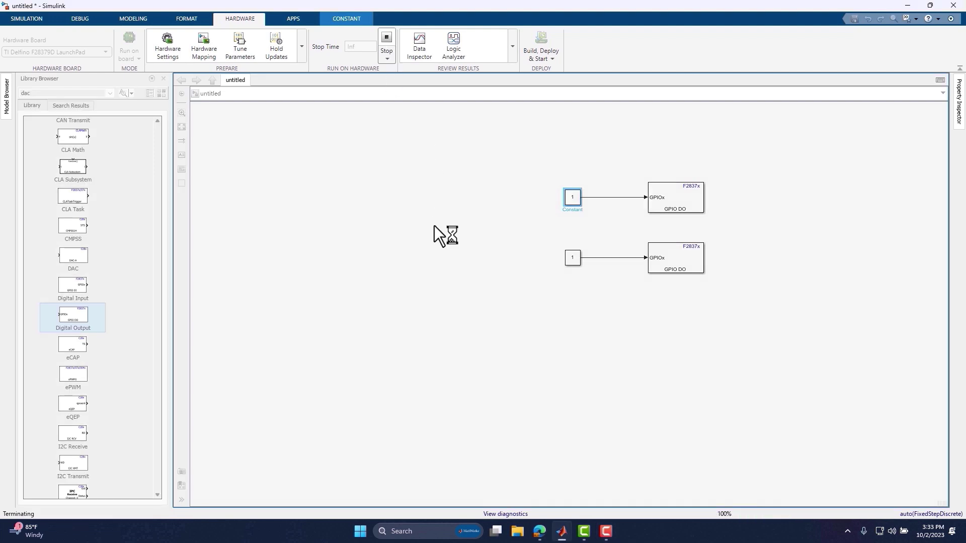
- Insert a DAC block below the Digital Output blocks and look up its DACA pin and input range in the schematic and MathWorks documentation
click(74, 257)
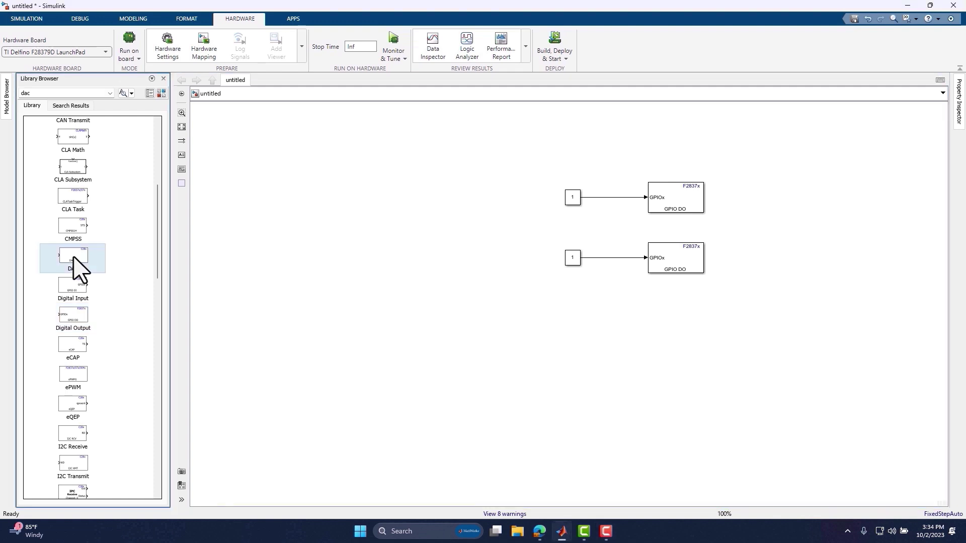
drag(75, 264, 679, 317)
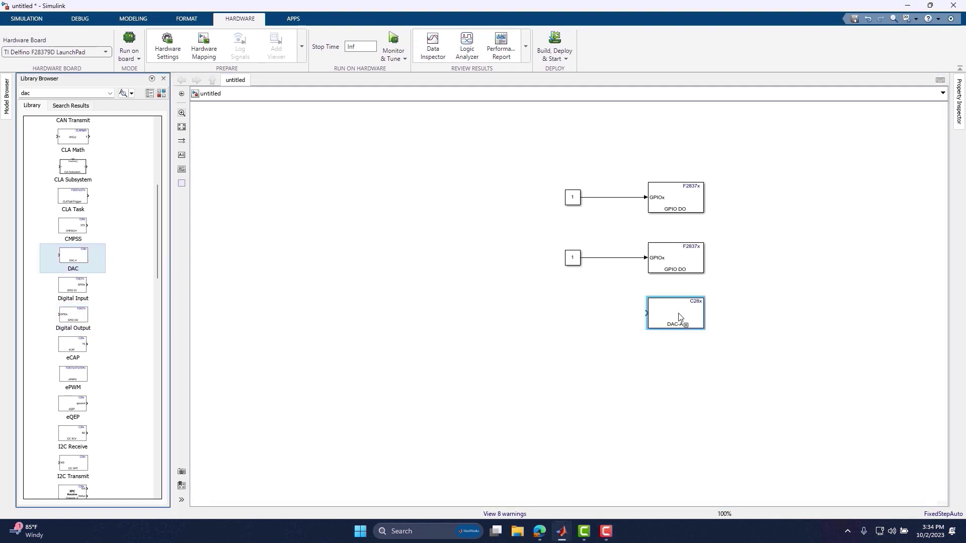
double_click(680, 317)
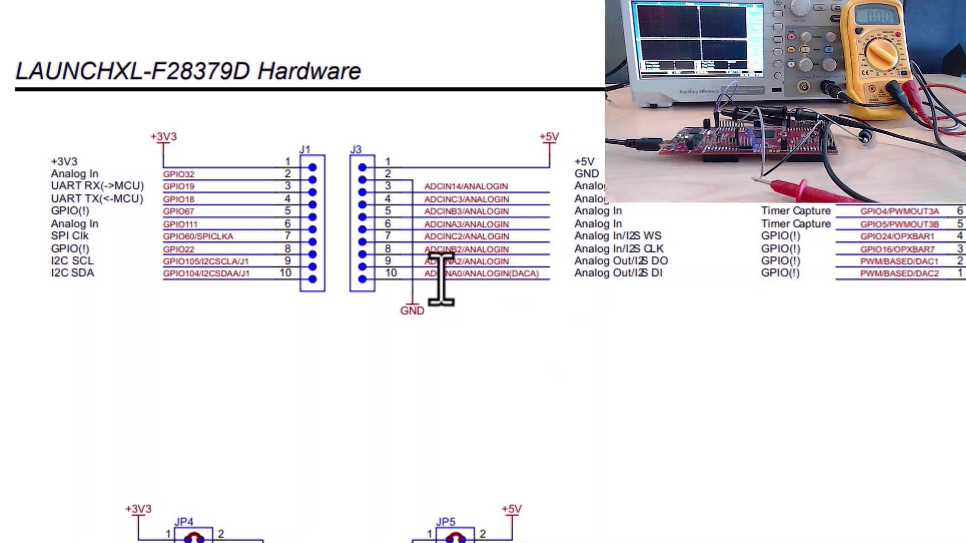
drag(426, 276, 549, 277)
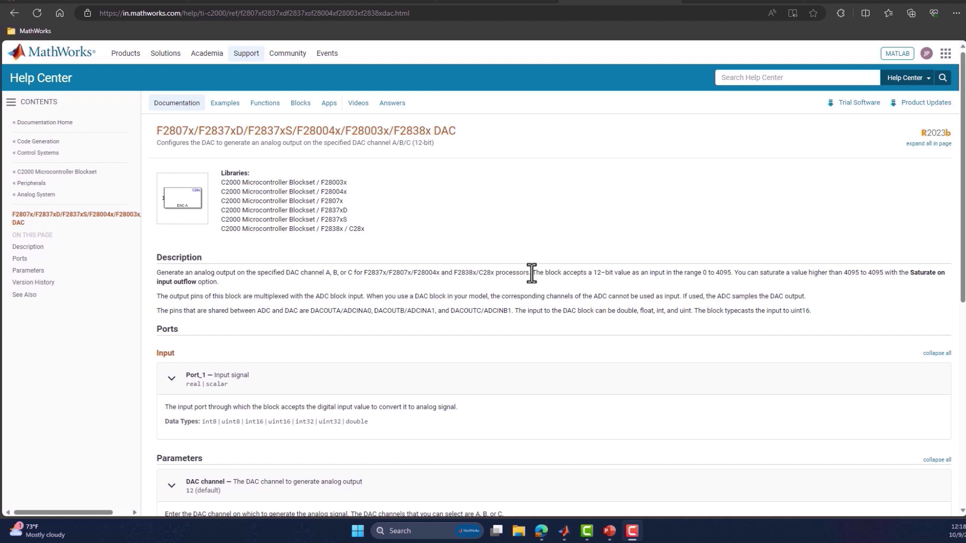
drag(532, 273, 732, 275)
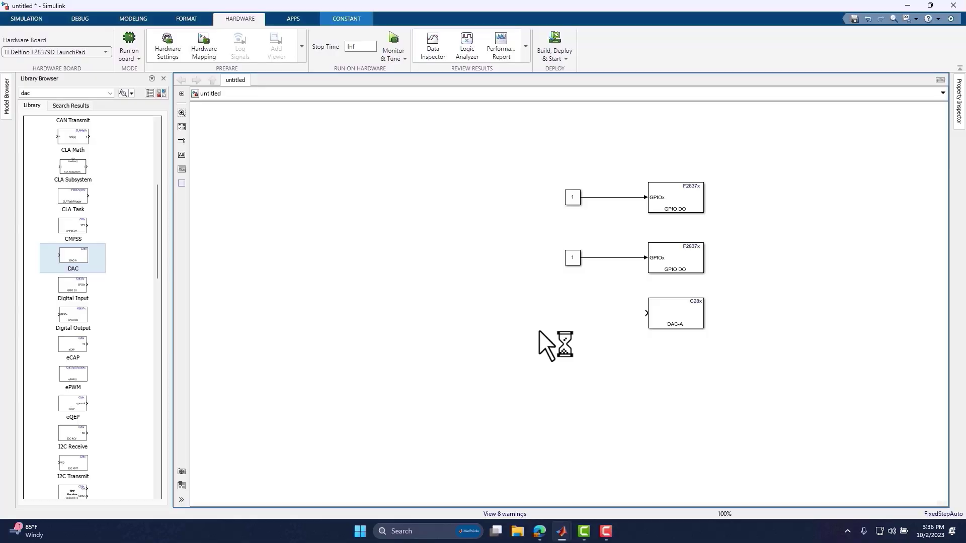
- Insert a Constant, a Gain and a Divide block in front of the DAC-A block and arrange them in a row
double_click(539, 330)
click(572, 330)
double_click(550, 330)
text(multip)
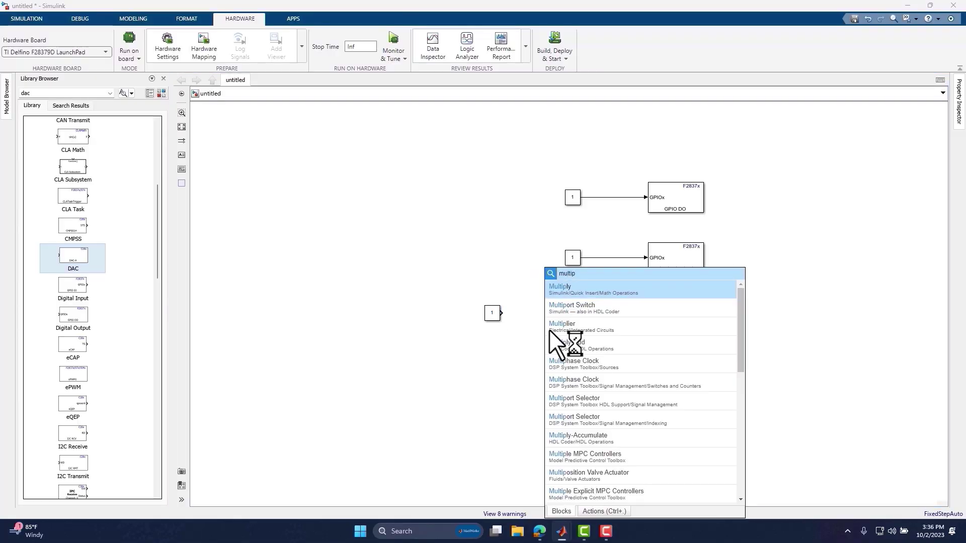
key(Return)
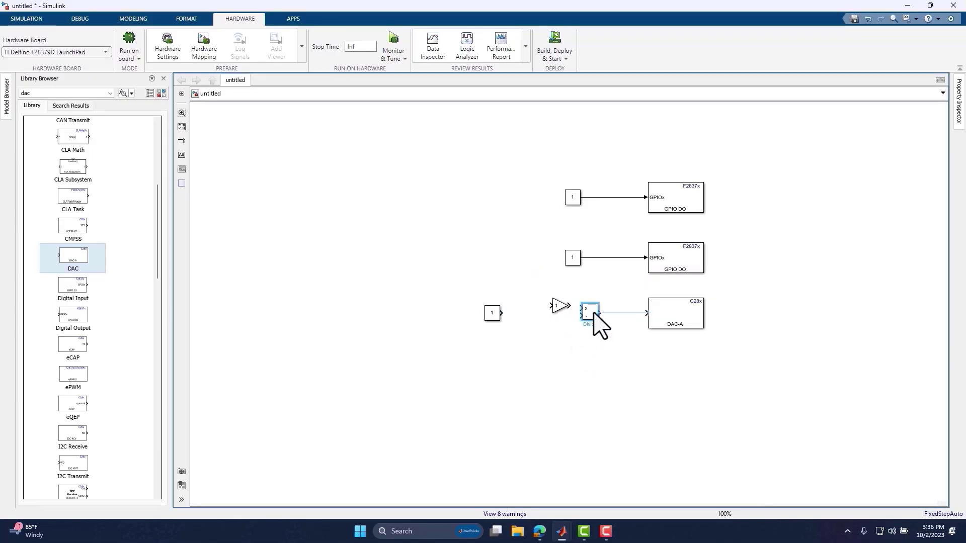
drag(593, 313, 590, 329)
drag(555, 307, 515, 315)
drag(584, 328, 559, 314)
- Set the Gain to 4095 and connect the Divide block's output to the DAC-A input
double_click(519, 314)
text(4095)
key(Return)
drag(573, 318, 572, 311)
scroll(609, 242, up, 3)
drag(511, 446, 519, 467)
scroll(634, 383, down, 1)
scroll(634, 383, down, 1)
drag(580, 432, 687, 428)
- Insert a second Constant below the Gain block, connect it to the divisor input of the Divide block and set its value to 3
double_click(478, 460)
text(const)
key(Return)
drag(493, 459, 555, 440)
double_click(479, 458)
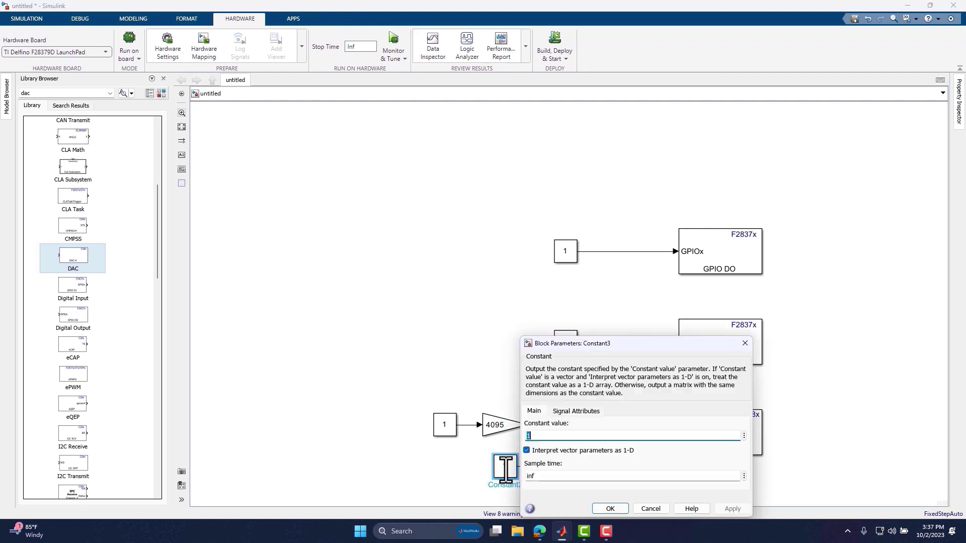
text(3)
click(605, 510)
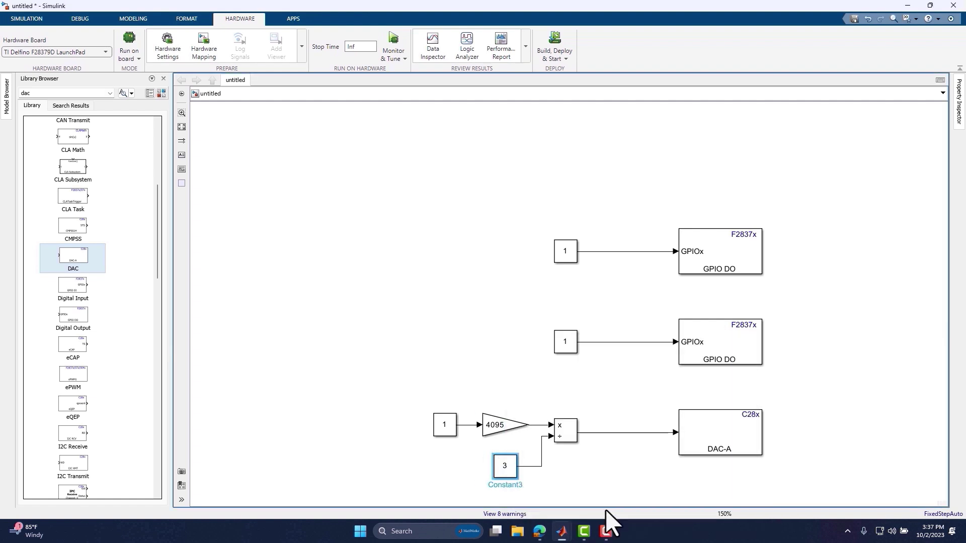
- Run the model on the board with Monitor & Tune and set the Constant feeding the 4095 Gain to 2
click(395, 44)
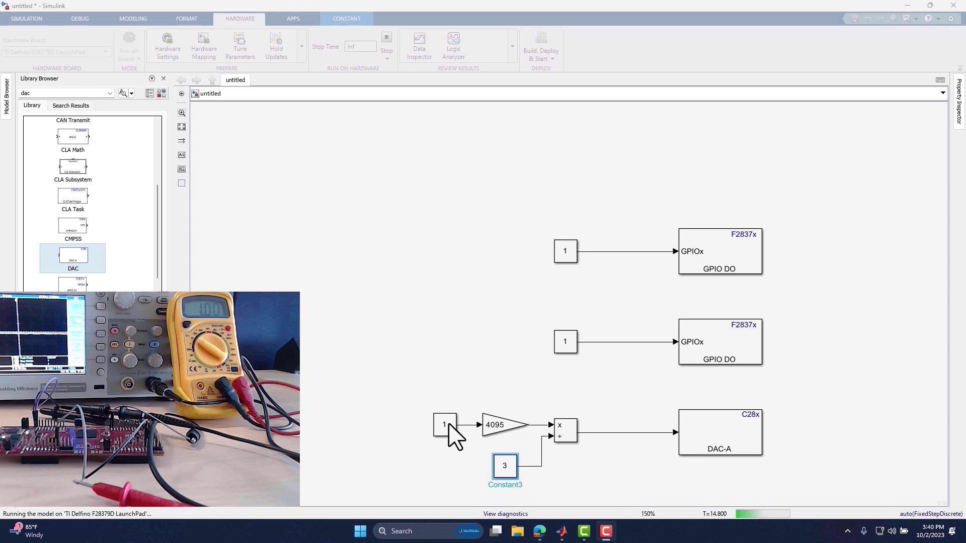
double_click(450, 425)
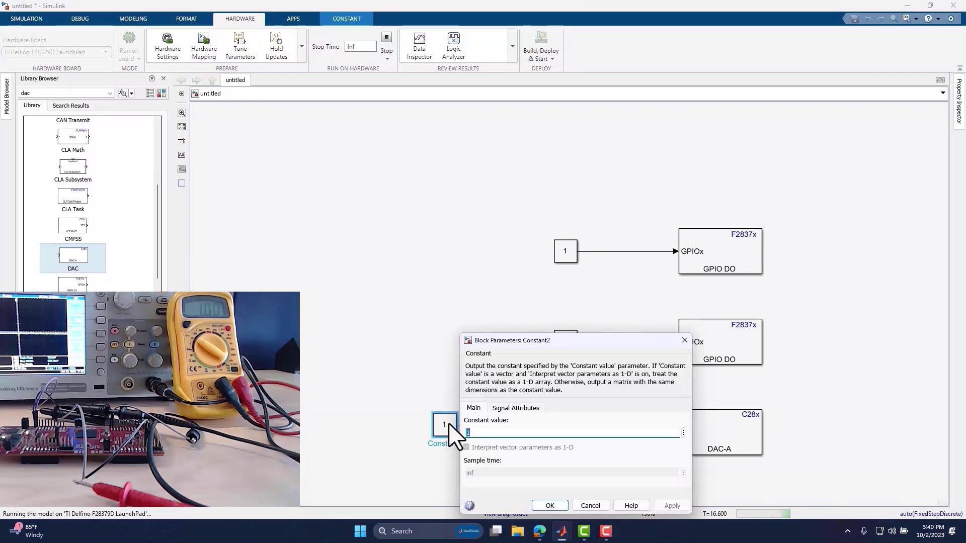
text(2)
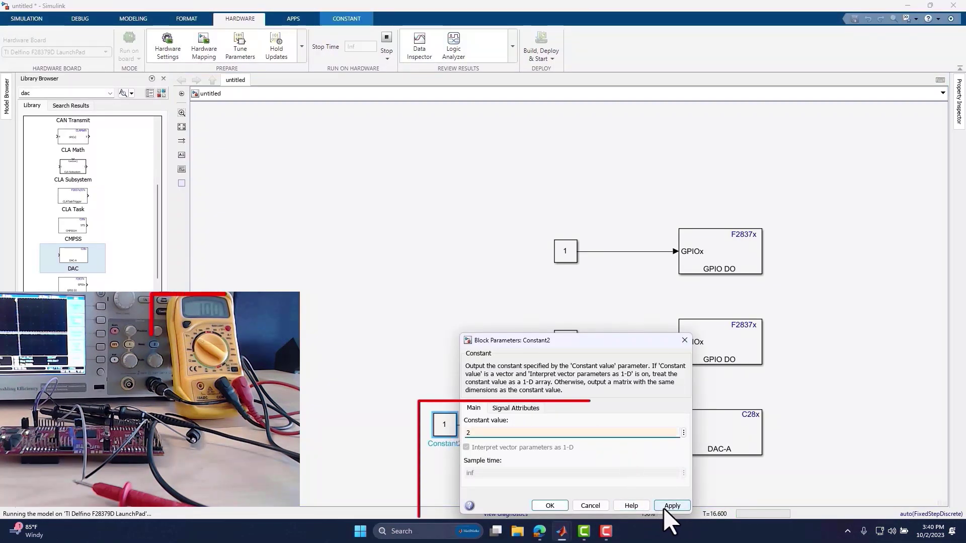
click(664, 506)
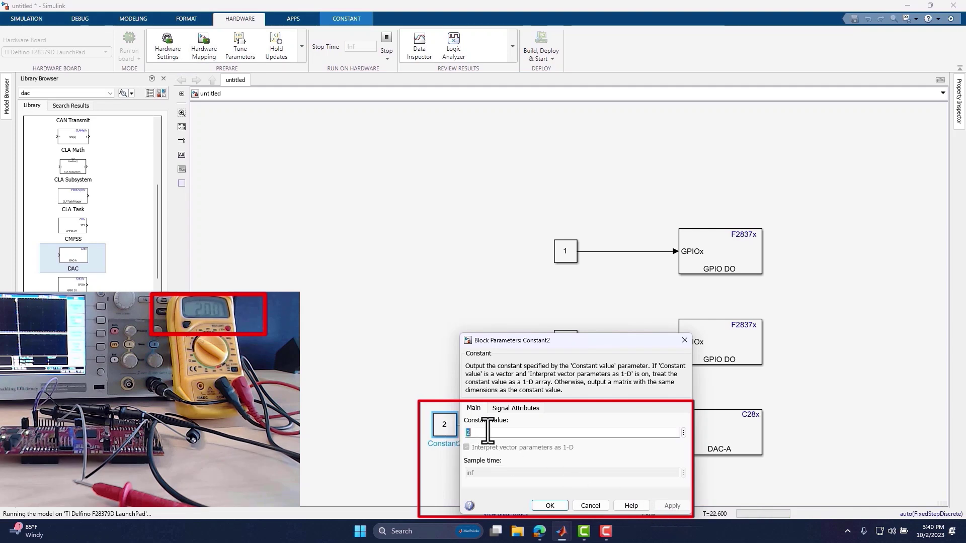
- Set the Constant feeding the 4095 Gain to 3 while the model runs
double_click(487, 431)
text(3)
click(673, 506)
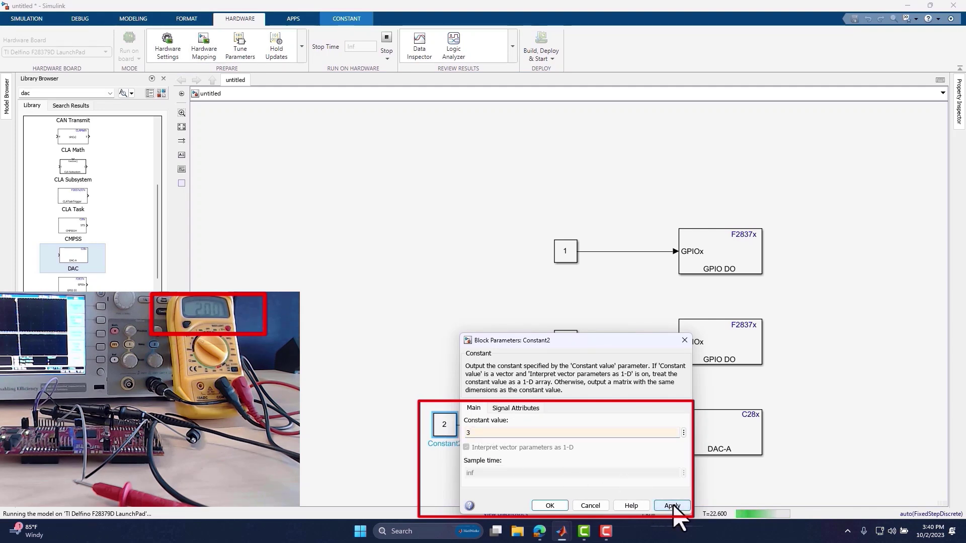
- Set the Constant feeding the 4095 Gain to 2.5, moving its parameters dialog clear of the DAC blocks
double_click(478, 433)
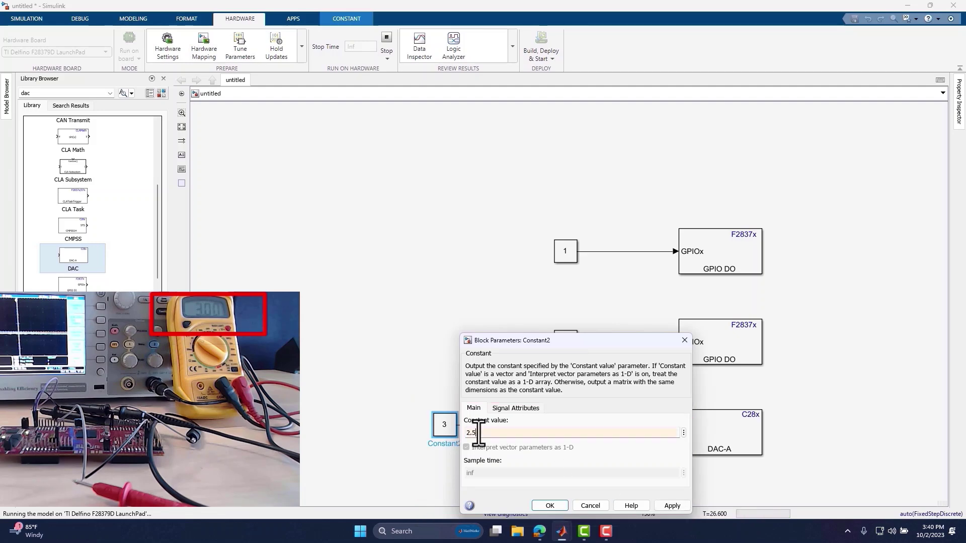
text(2.5)
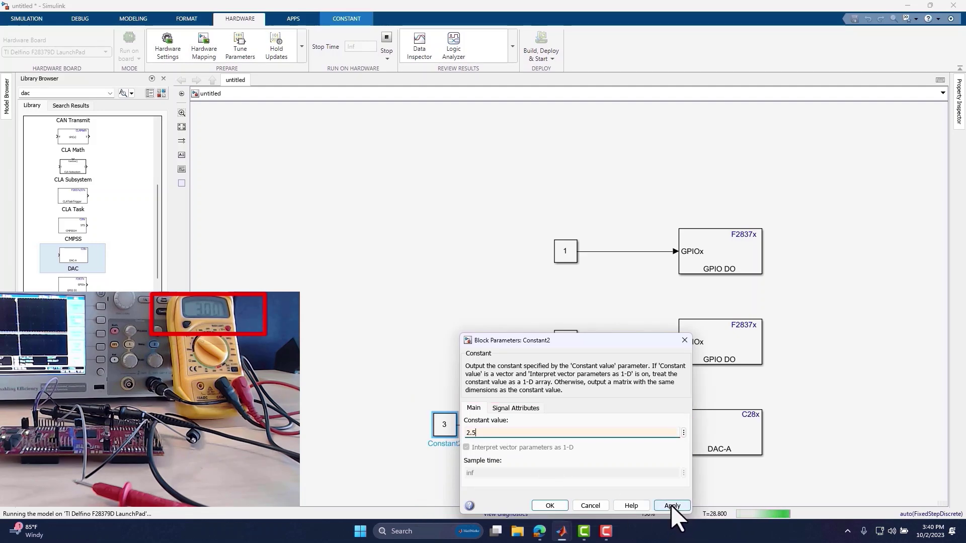
drag(533, 351, 348, 171)
click(482, 327)
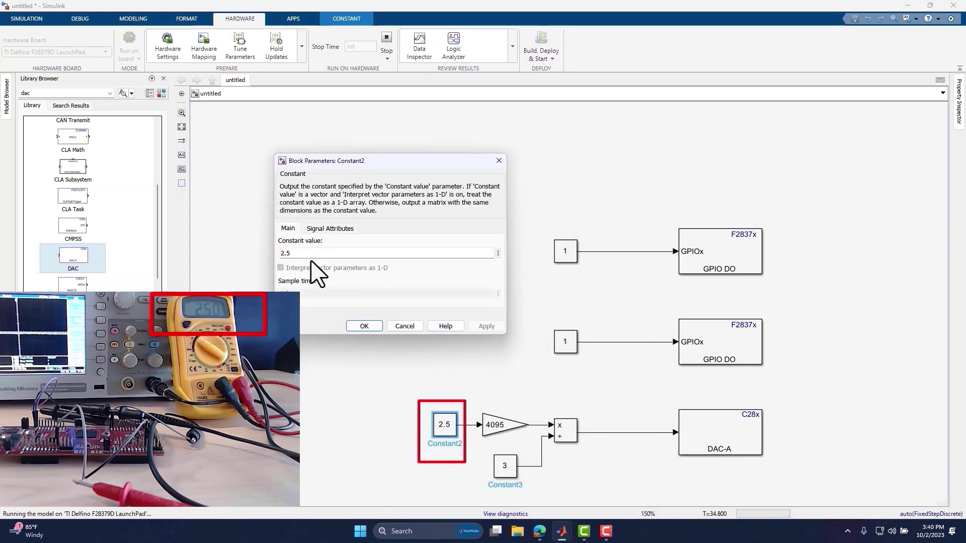
- Set the Constant feeding the 4095 Gain to 1 while the model runs on the board
double_click(294, 253)
text(1)
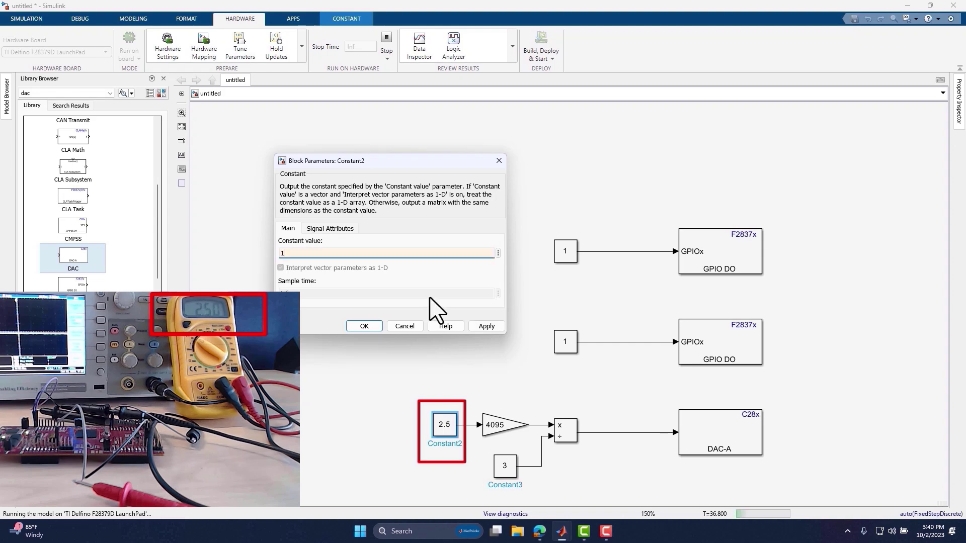
click(481, 326)
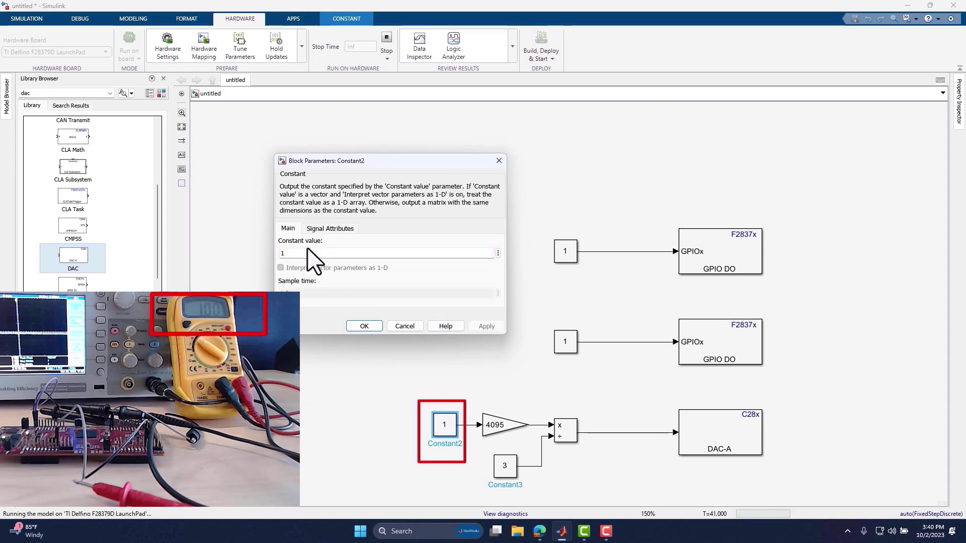
- Set the Constant feeding the 4095 Gain to 0 during the run and close its parameters
double_click(293, 254)
text(0)
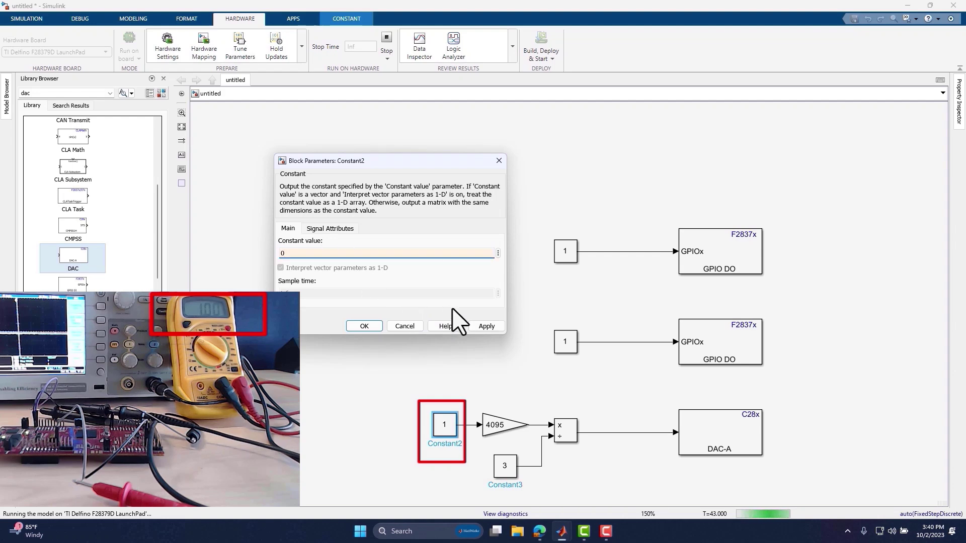
click(487, 326)
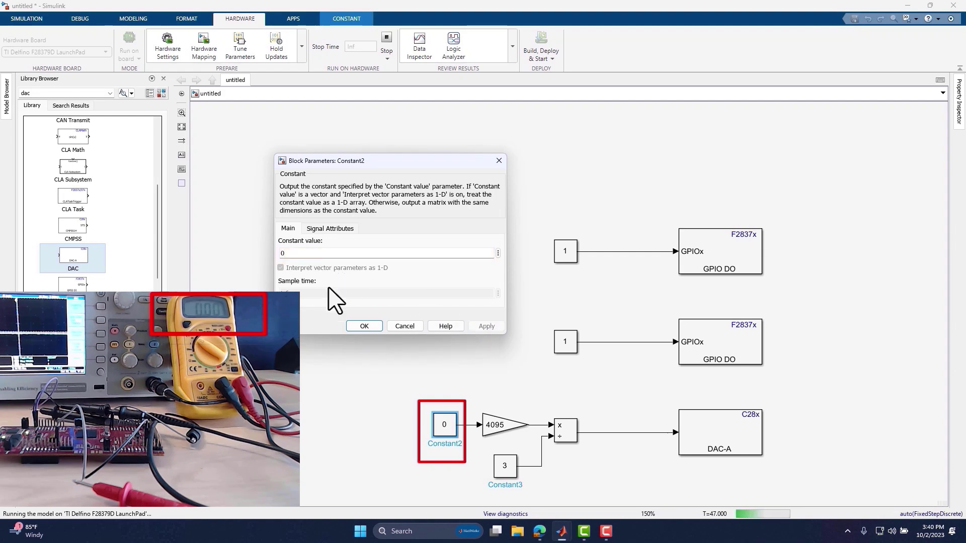
click(360, 326)
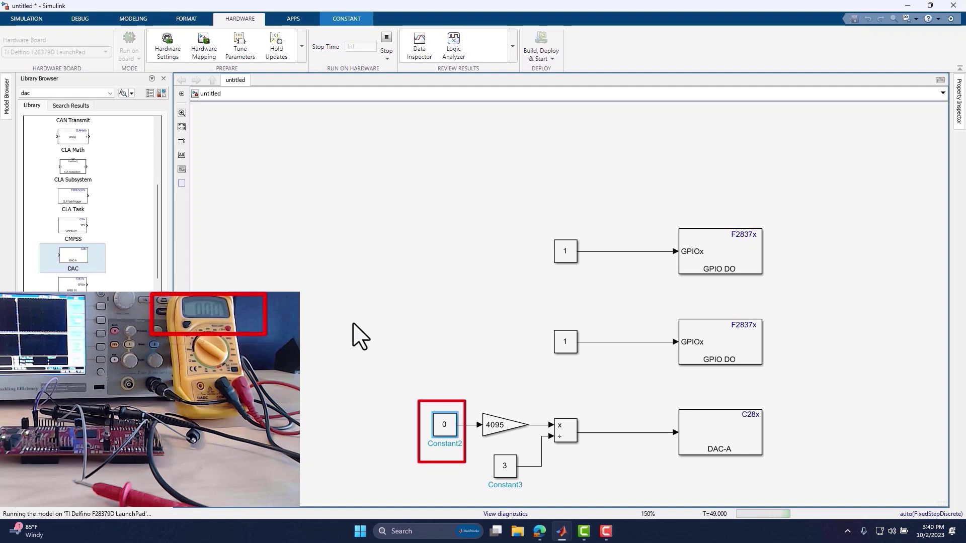
- Set the Constant feeding the 4095 Gain back to 1, close its parameters and stop the model on the board
double_click(444, 425)
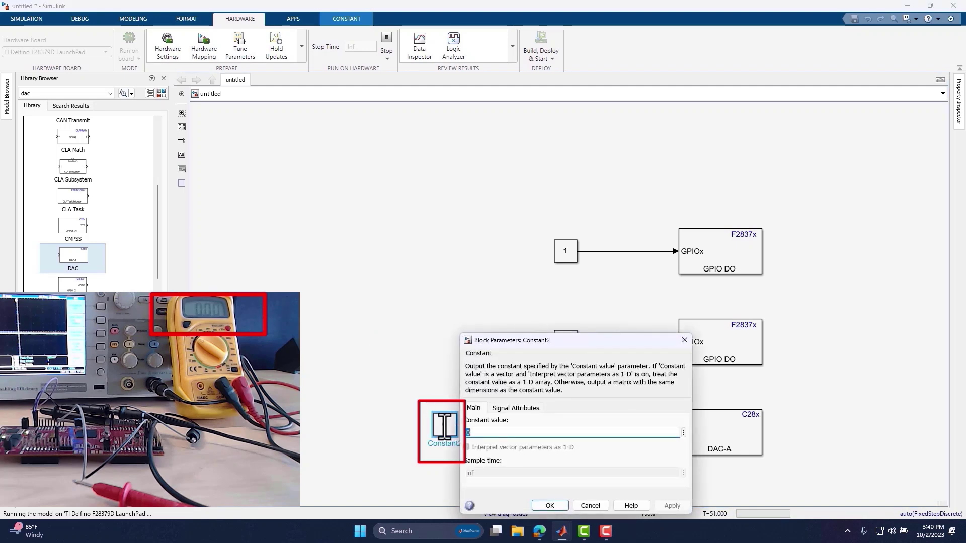
drag(502, 341, 322, 188)
text(1)
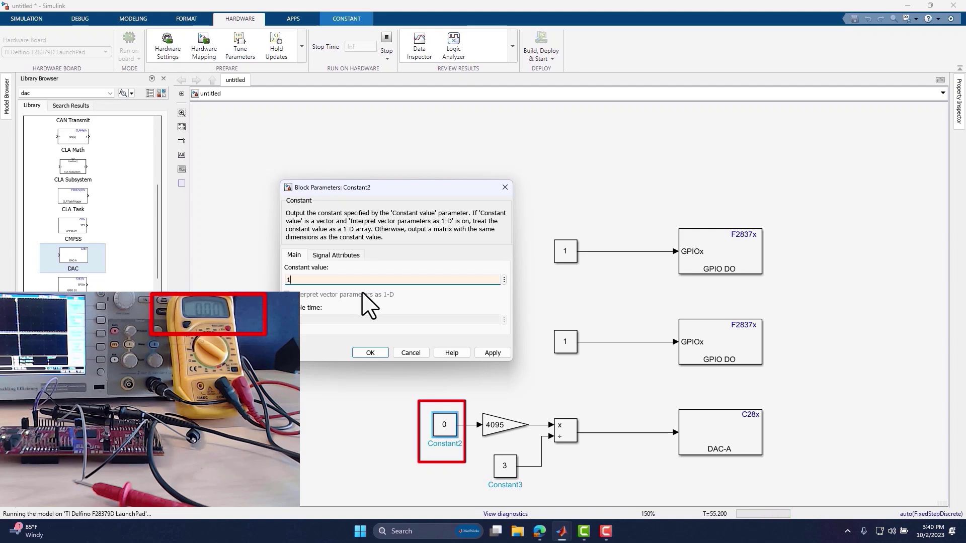
click(490, 353)
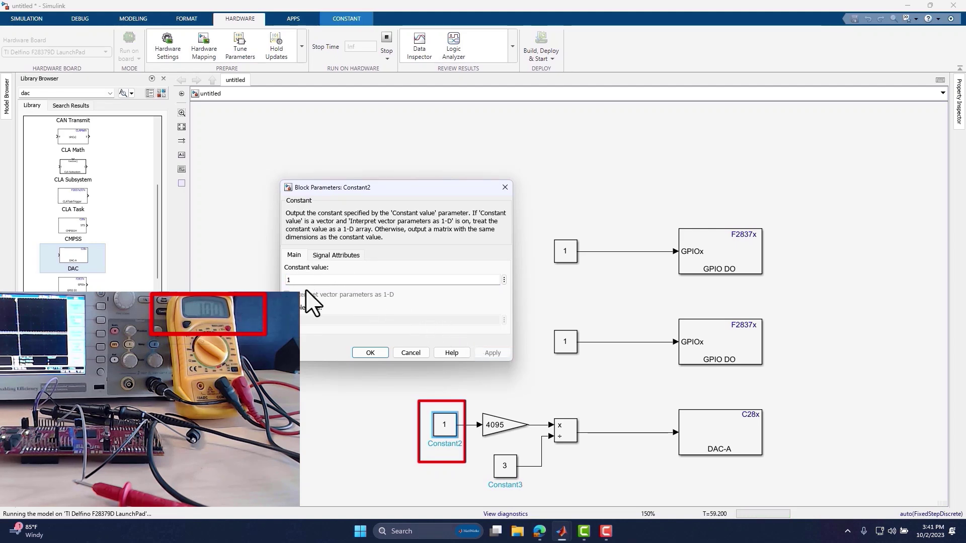
click(369, 354)
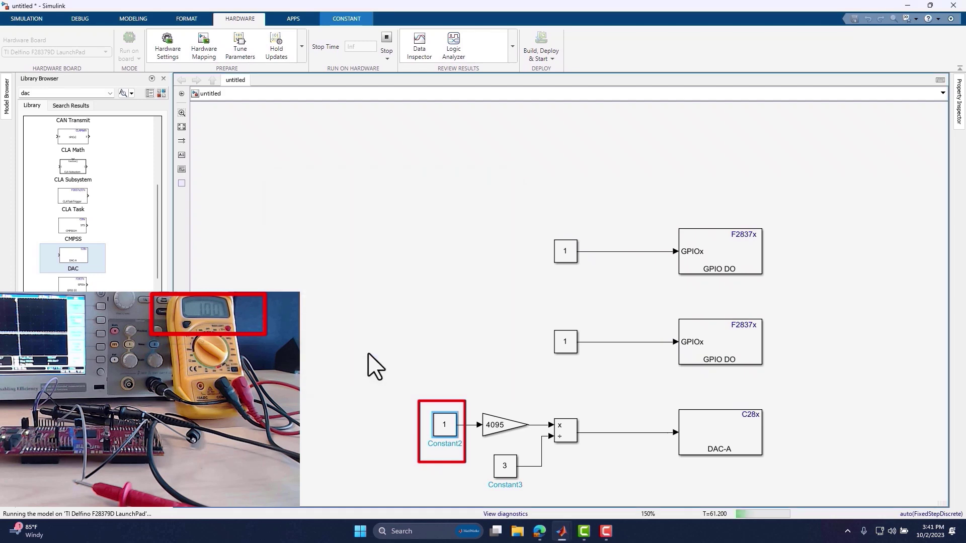
click(387, 48)
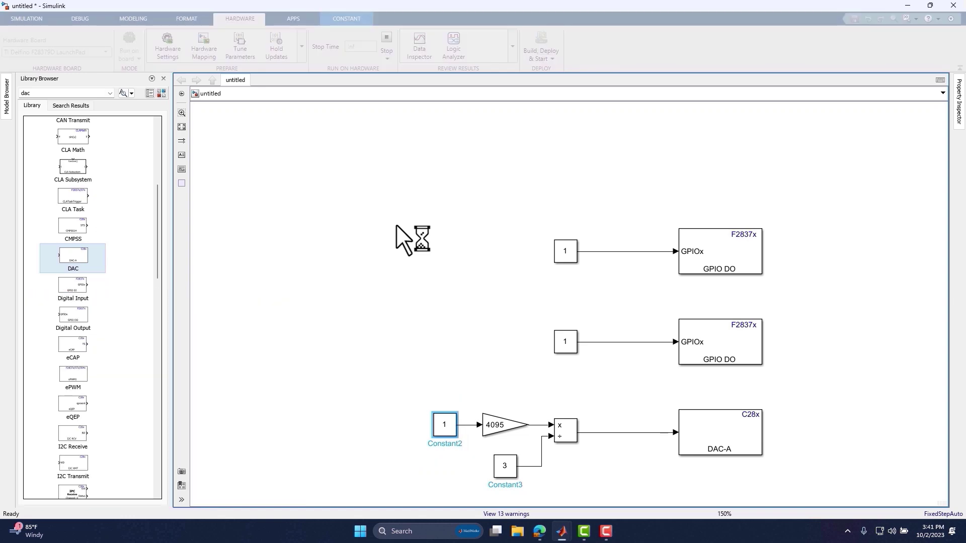
- Add an ePWM block from the processor's block library to the model below the DAC-A block
scroll(818, 316, down, 4)
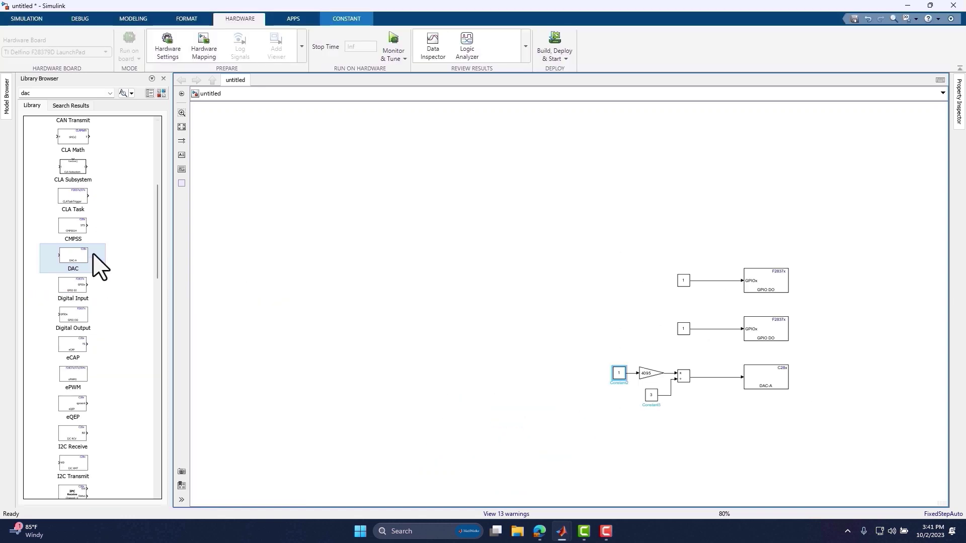
scroll(97, 263, down, 4)
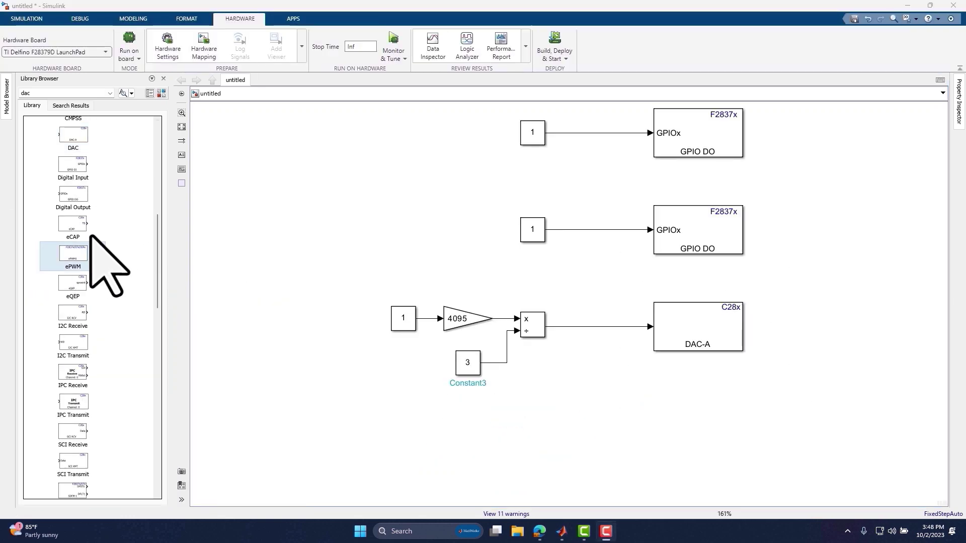
click(82, 257)
drag(82, 257, 709, 445)
- Set the ePWM block's timer period units to Seconds, keeping the 0.0001 period, and its counting mode to Up
double_click(709, 442)
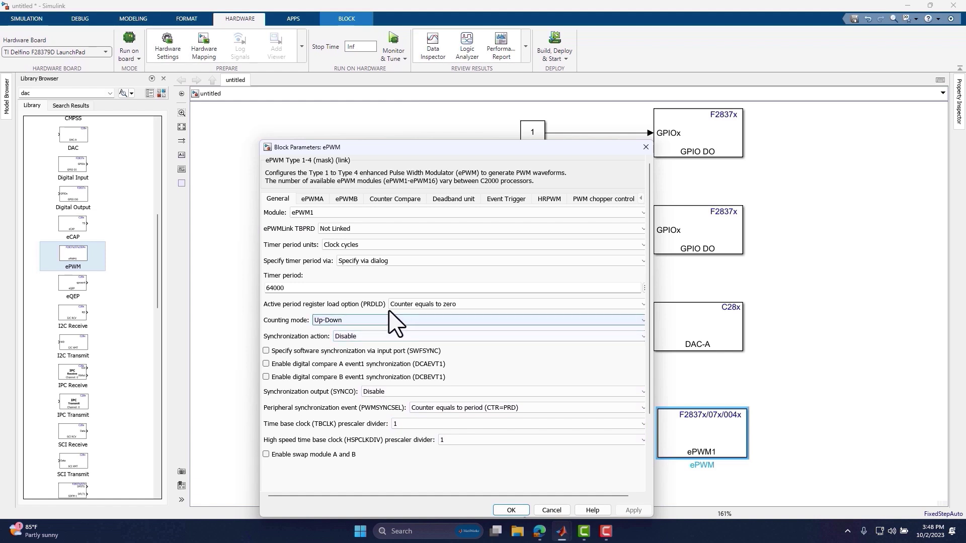
click(334, 245)
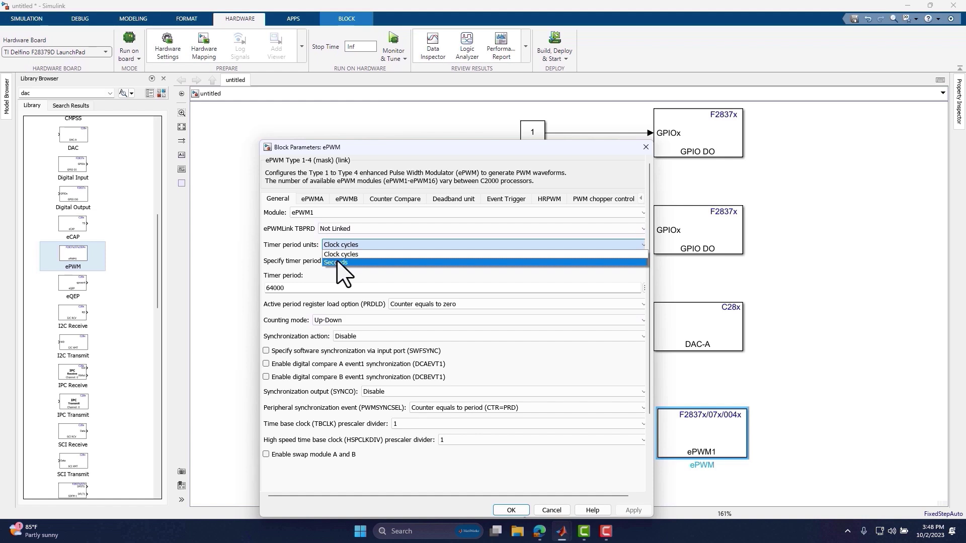
click(339, 262)
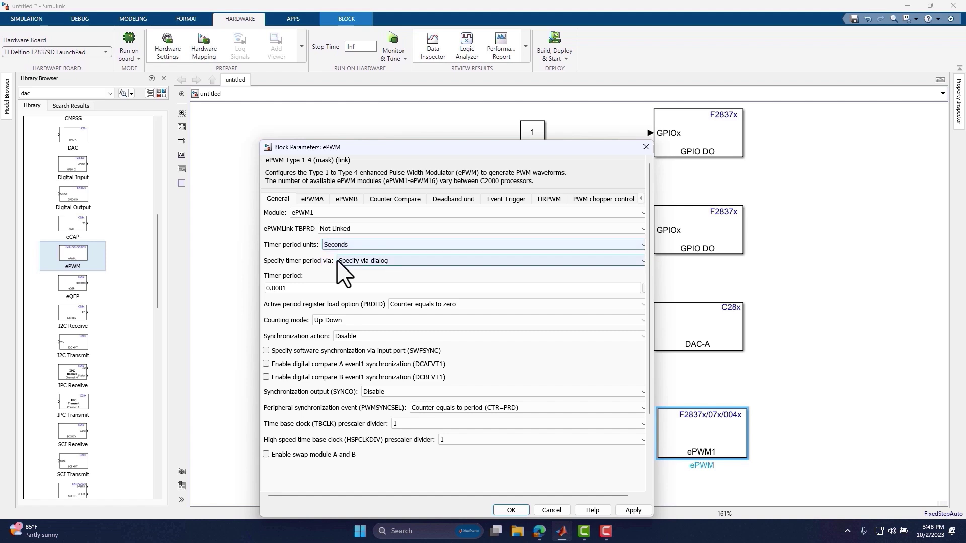
double_click(291, 291)
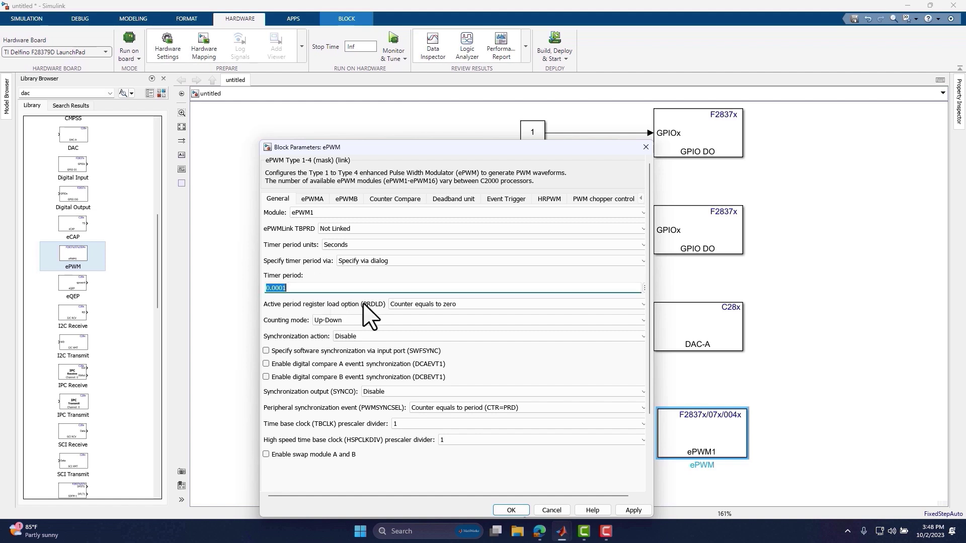
click(356, 320)
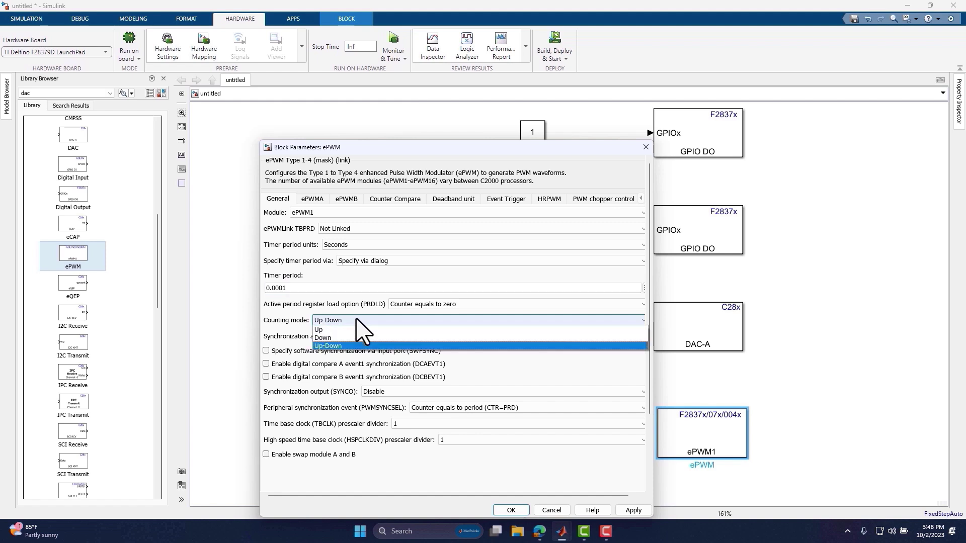
click(350, 330)
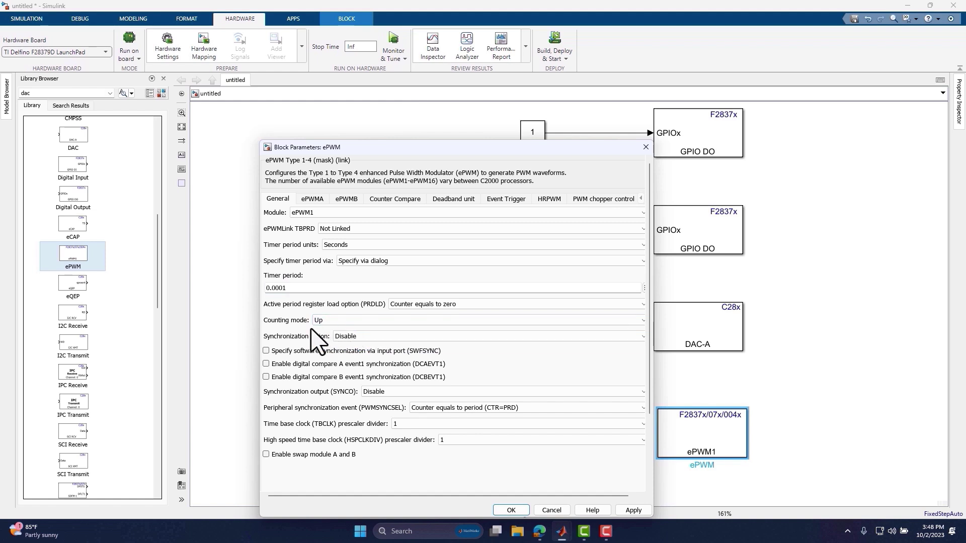
- Configure the ePWM1A actions as Set at counter zero, Do nothing at period and Clear at CMPA on up-count
click(312, 199)
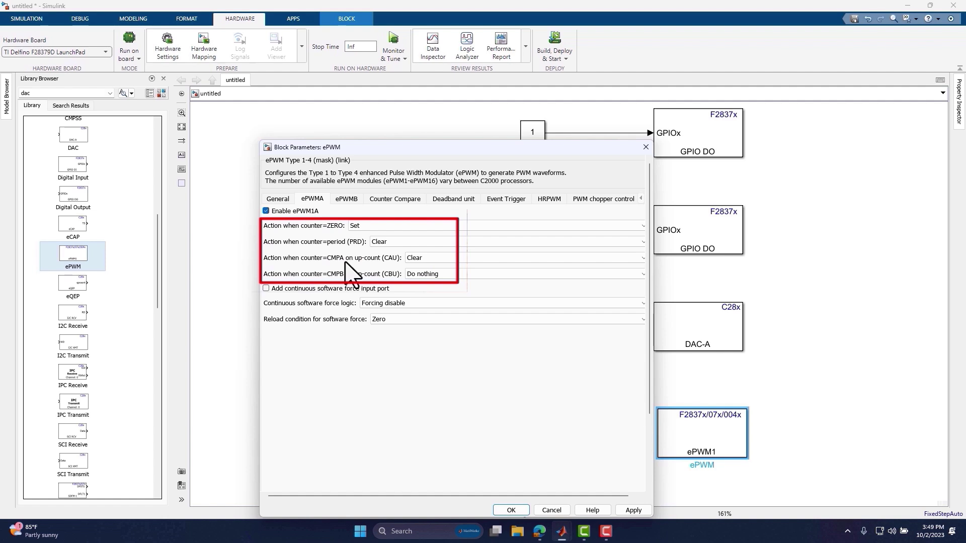
click(372, 225)
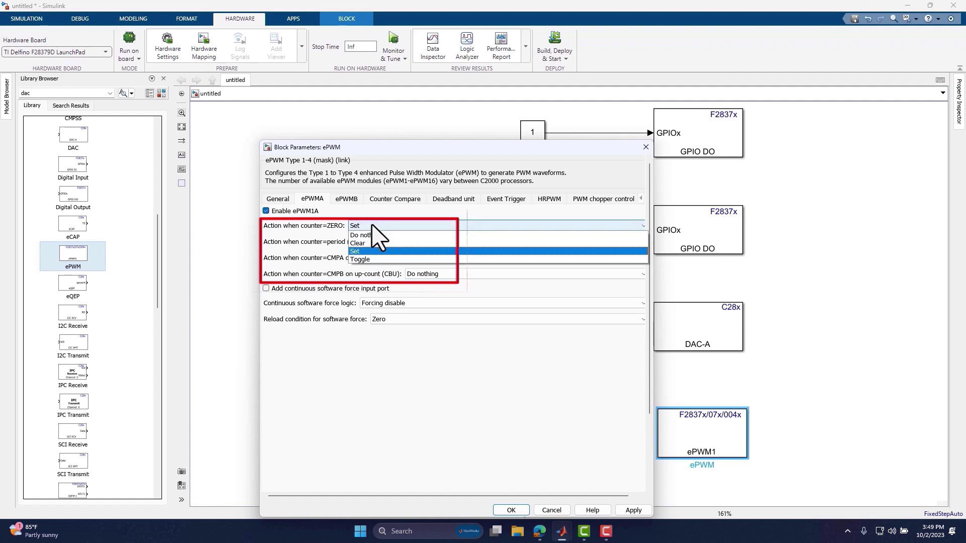
click(369, 250)
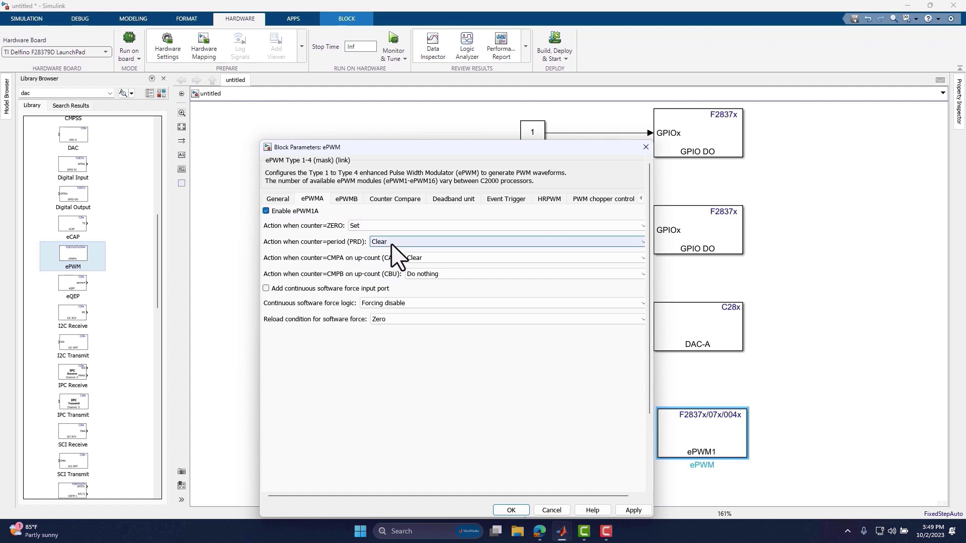
click(393, 243)
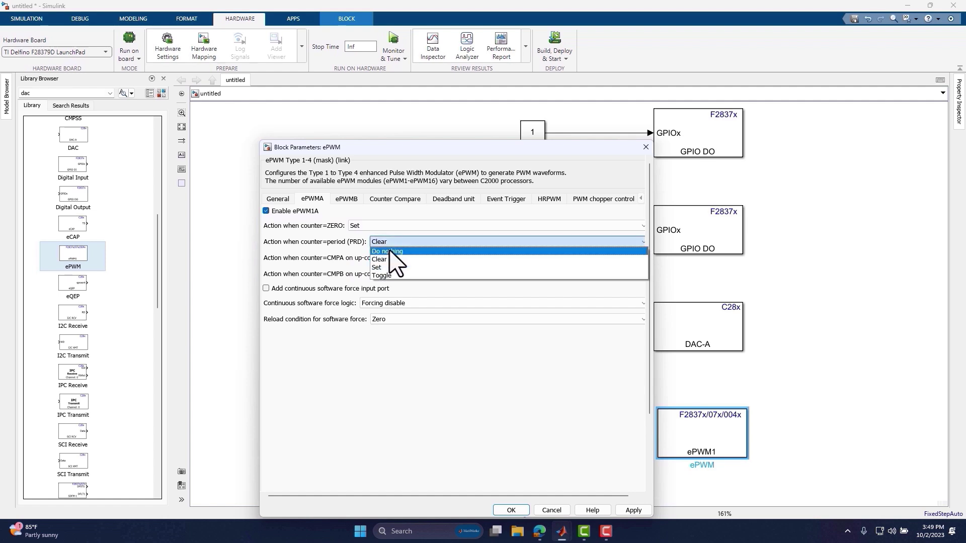
click(389, 251)
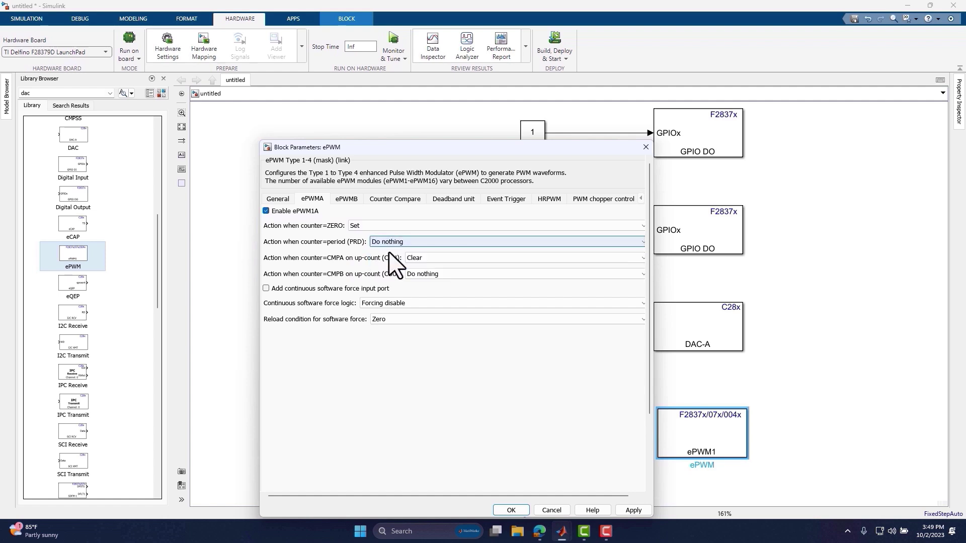
click(436, 259)
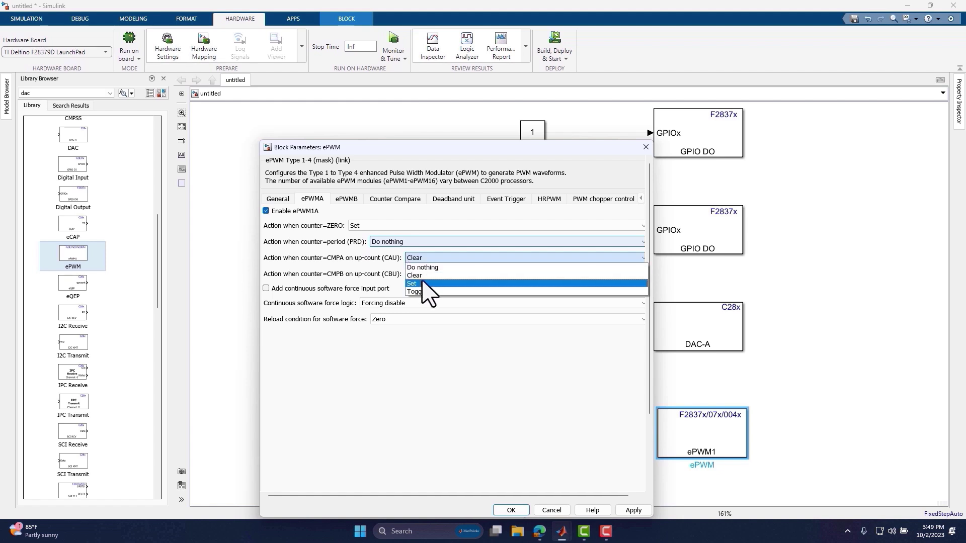
click(419, 276)
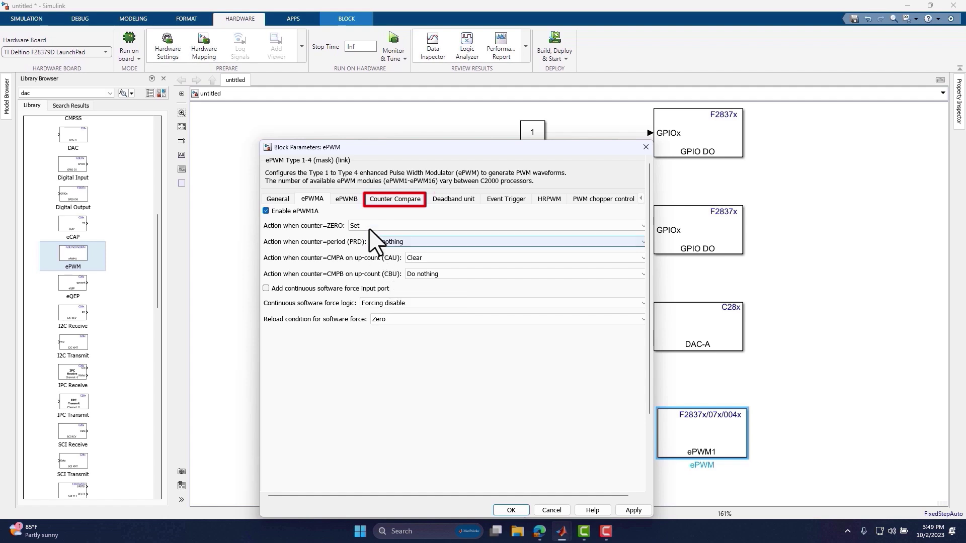
- Set the ePWM block's CMPA units to Percentages and specify CMPA via Input port, applying the settings and closing its parameters
click(385, 199)
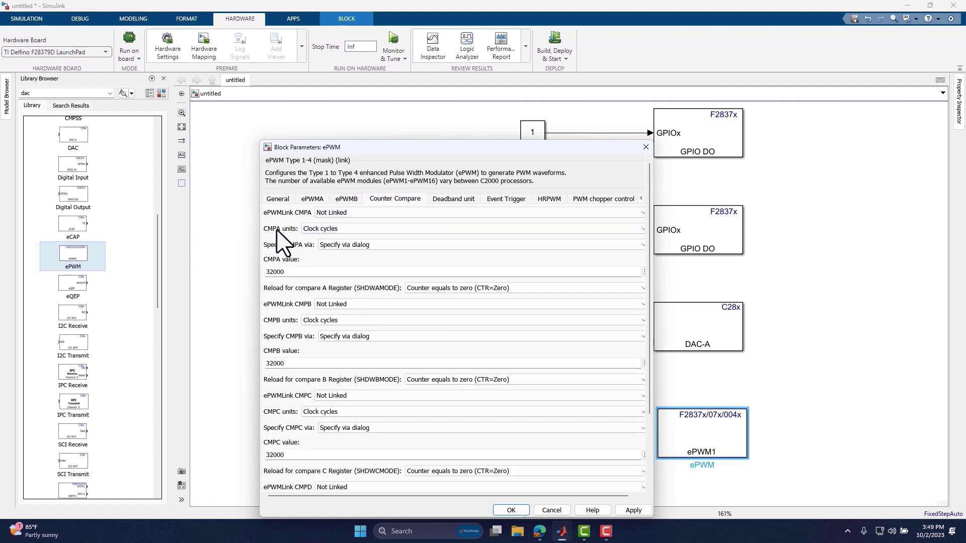
click(322, 231)
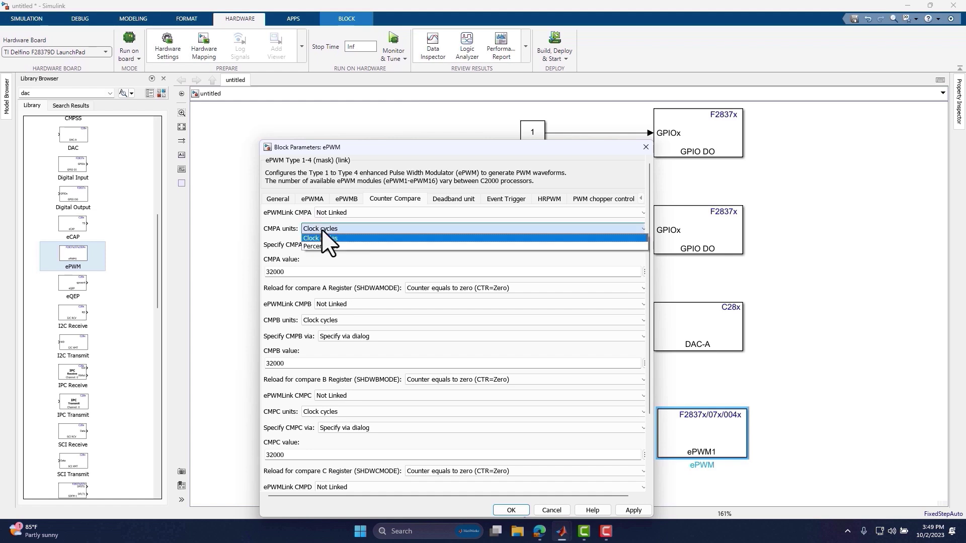
click(345, 246)
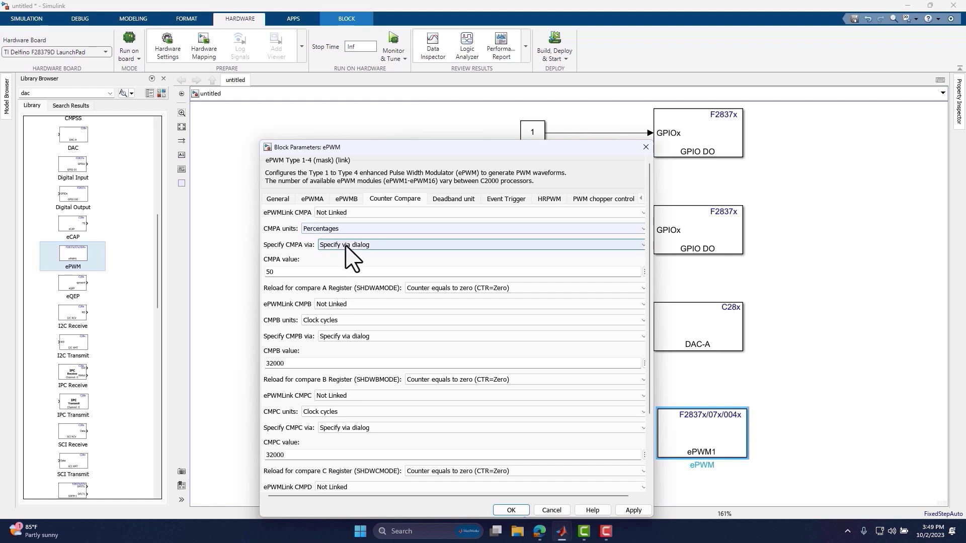
double_click(292, 274)
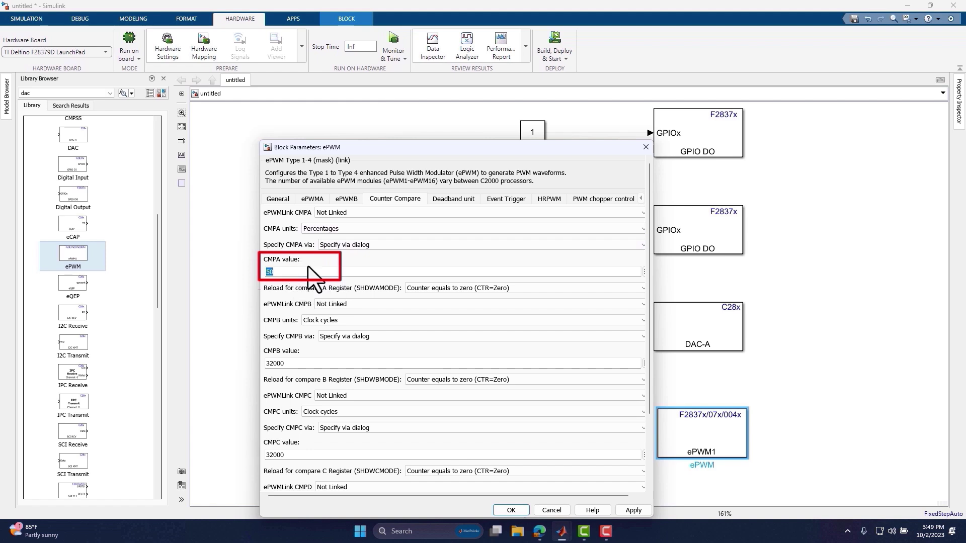
click(348, 245)
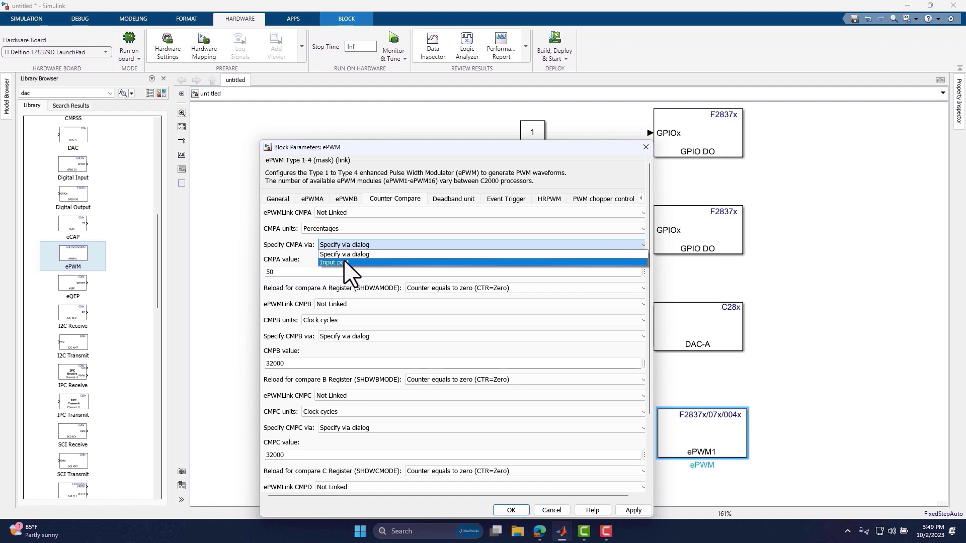
click(345, 263)
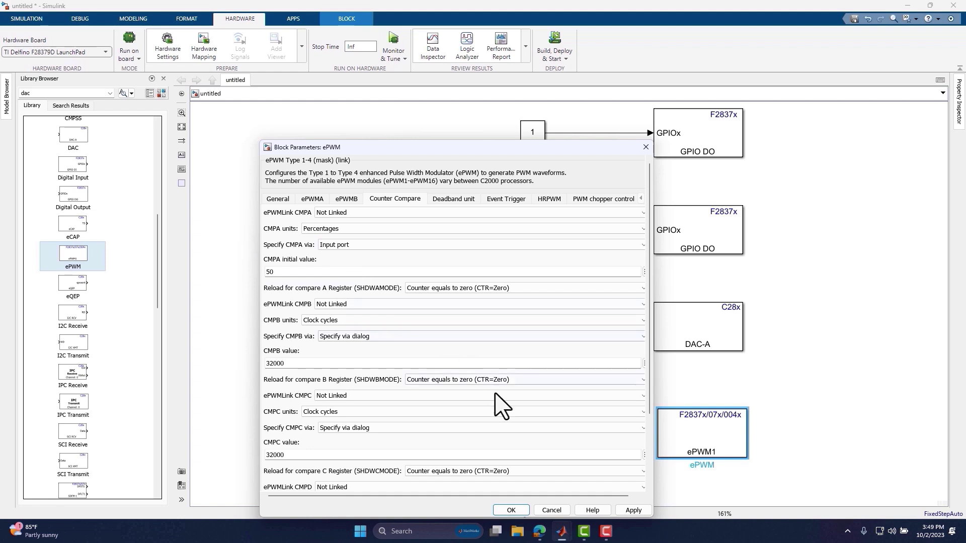
drag(484, 150, 413, 136)
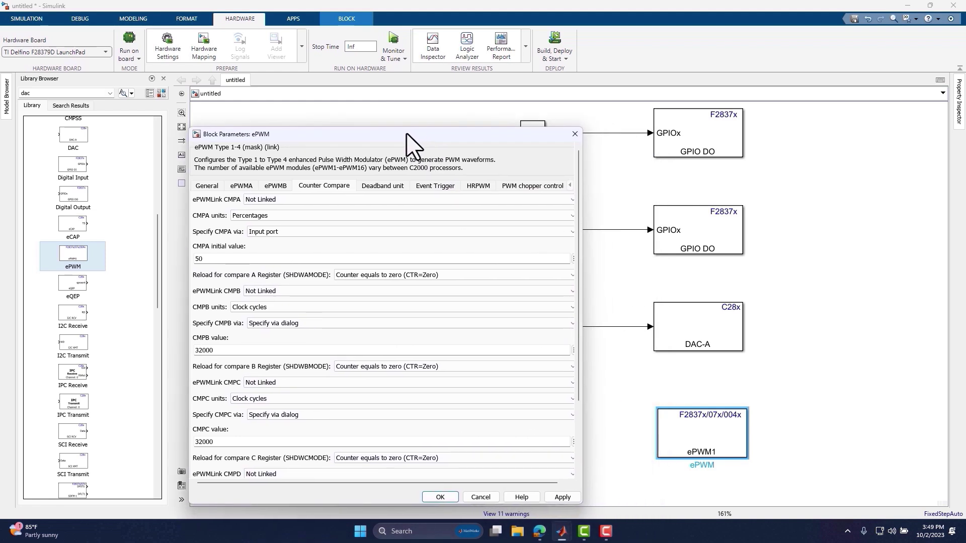
click(564, 496)
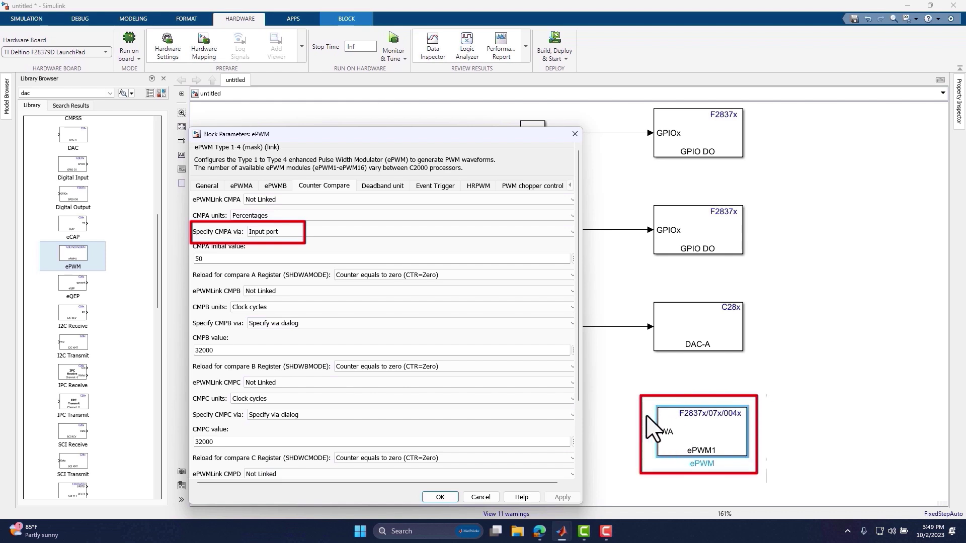
click(443, 498)
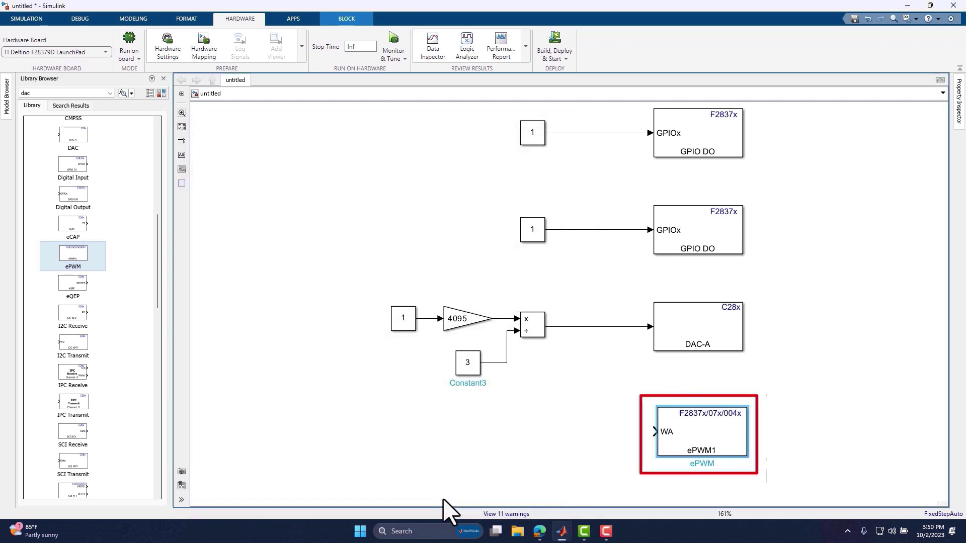
- Add a Constant block in front of the ePWM block and connect it to the WA input
double_click(442, 426)
text(cons)
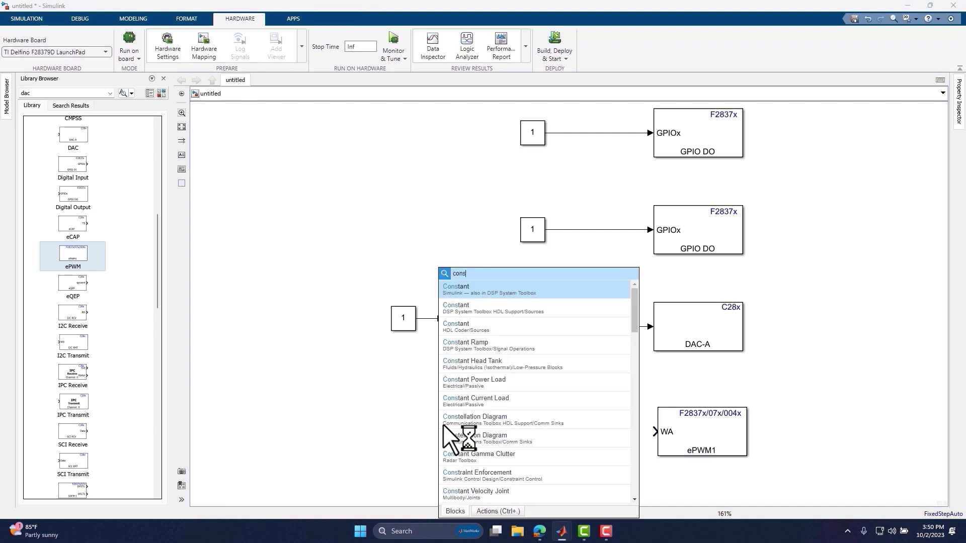
key(Return)
drag(443, 424, 538, 436)
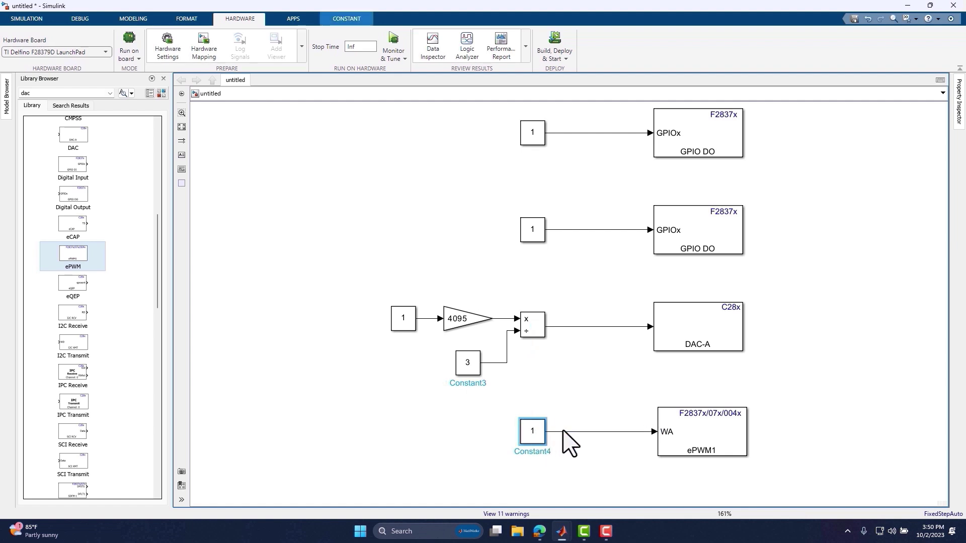
- Run the model on the board with Monitor & Tune and set the constant feeding the ePWM block to 50
click(394, 48)
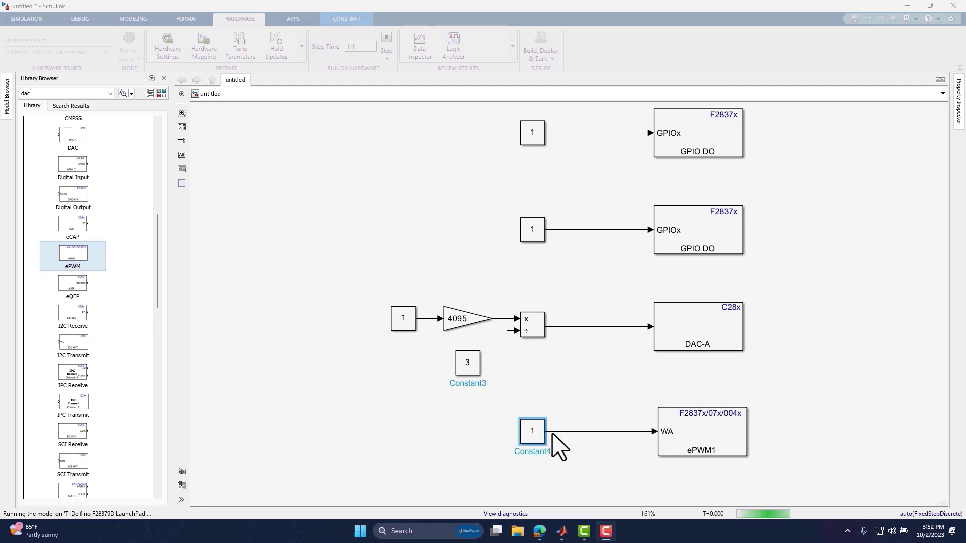
double_click(535, 434)
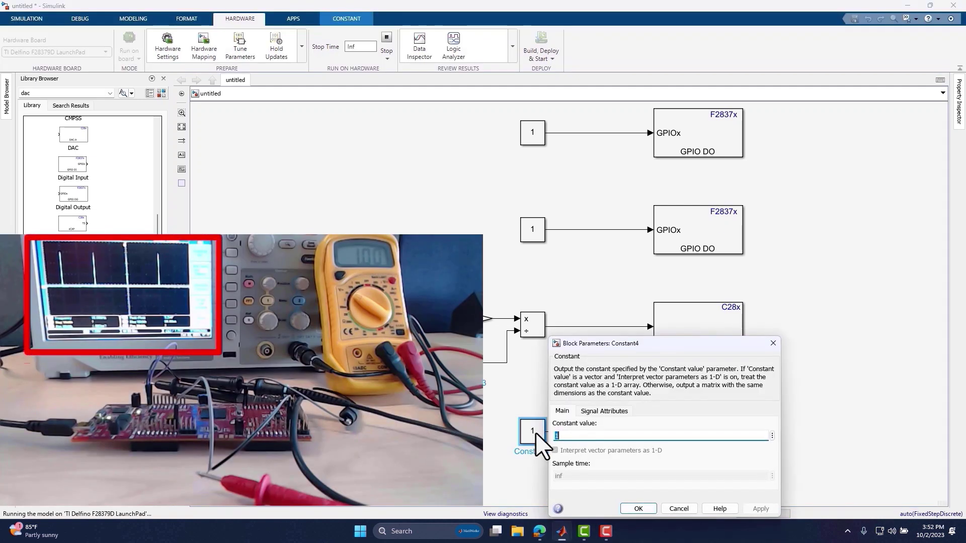
text(50)
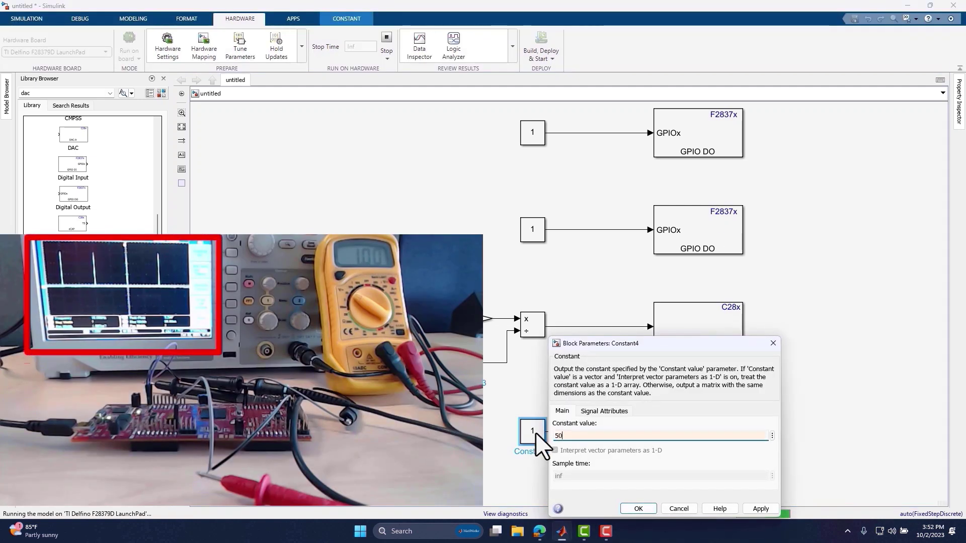
click(753, 509)
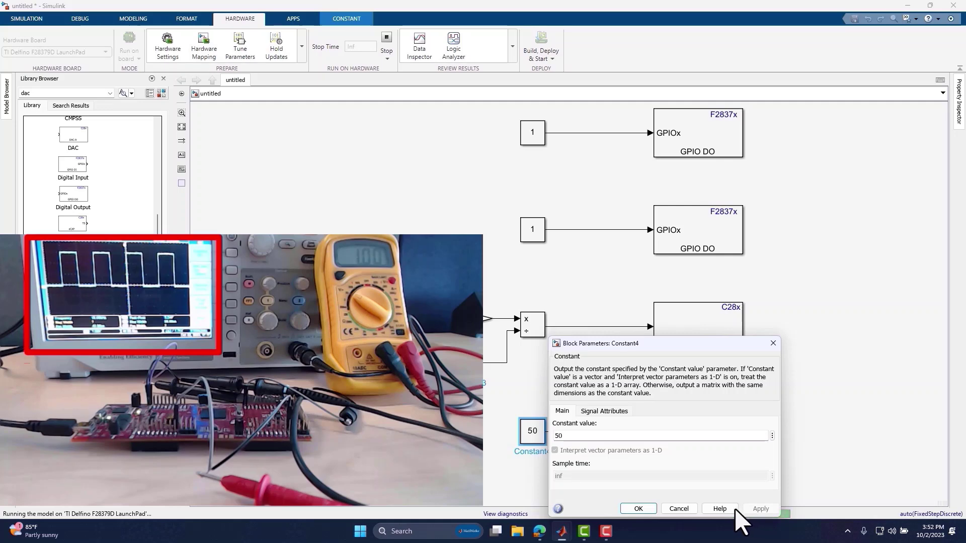
- Apply 100, 99 and 50 in turn as the ePWM constant's value while the model runs
double_click(569, 436)
text(100)
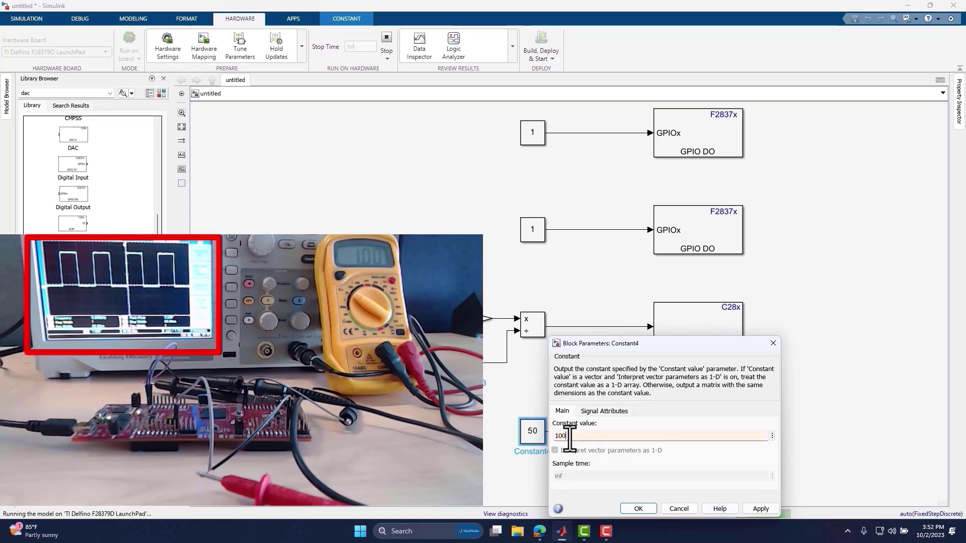
click(759, 509)
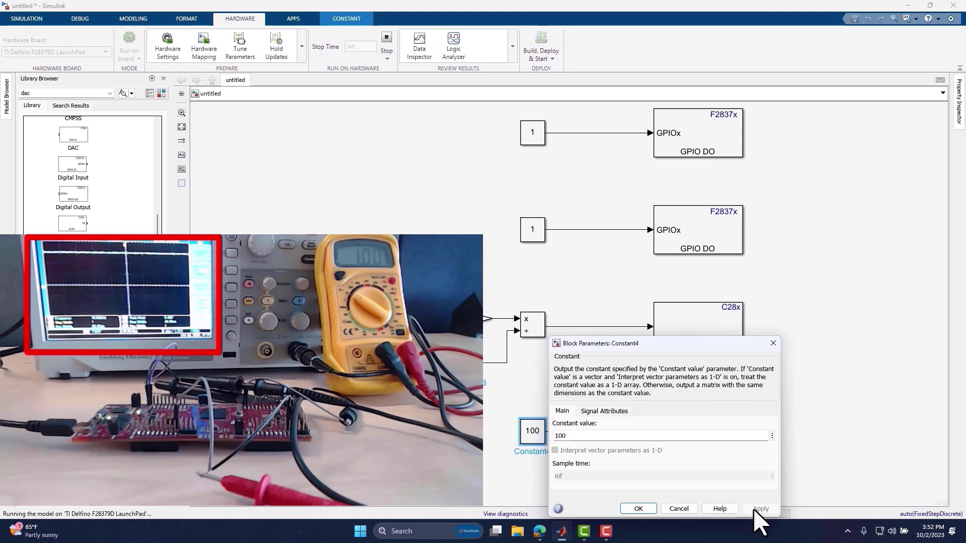
double_click(581, 436)
text(99)
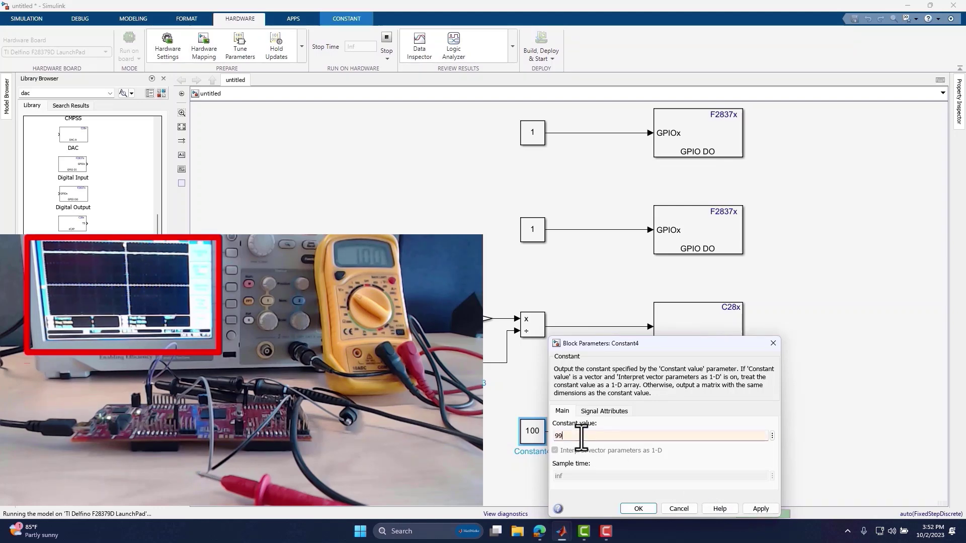
click(754, 509)
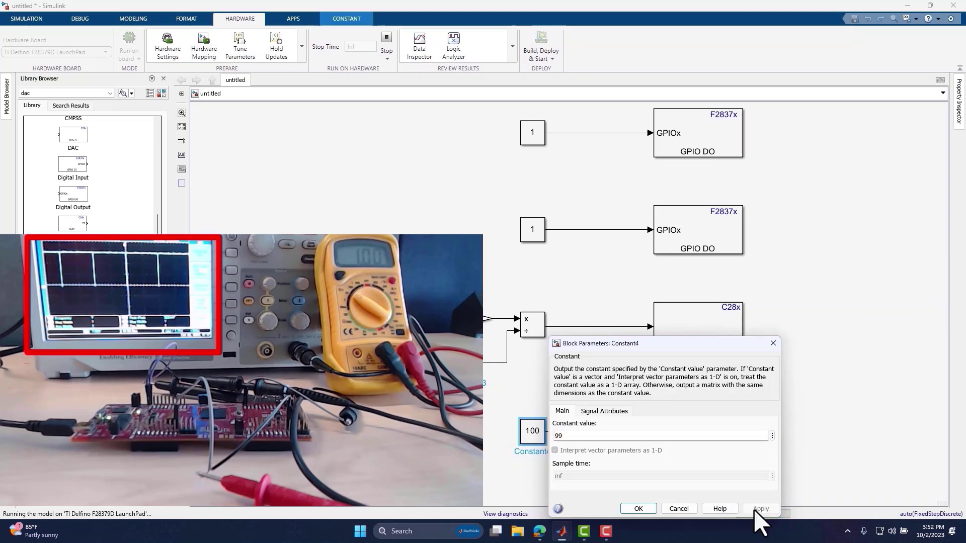
double_click(575, 435)
text(50)
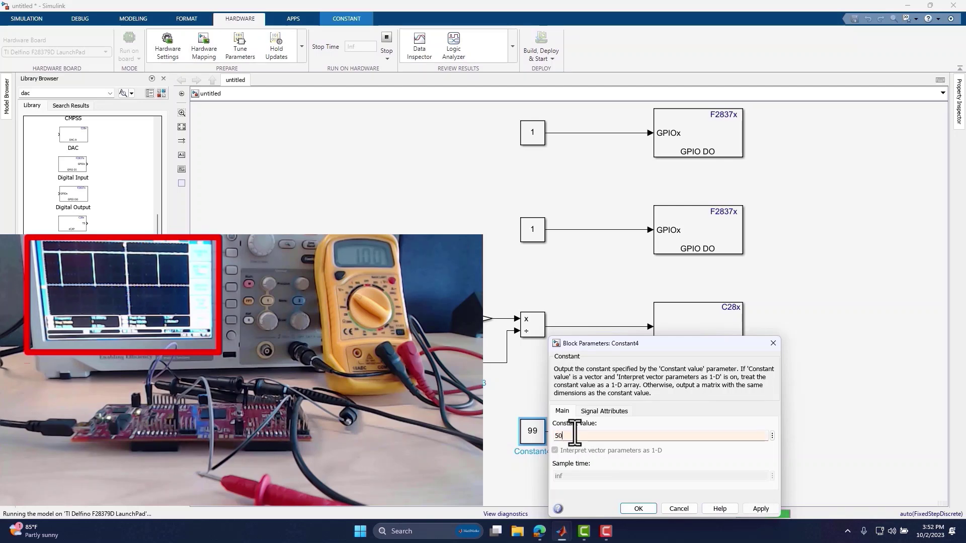
click(753, 507)
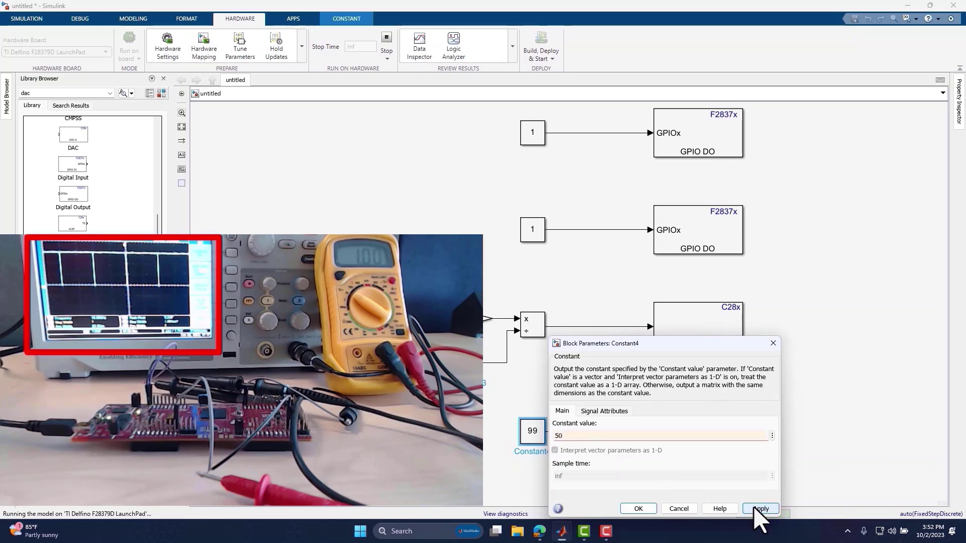
- Set the ePWM constant to 25, close its parameters and stop the run on the board
double_click(565, 435)
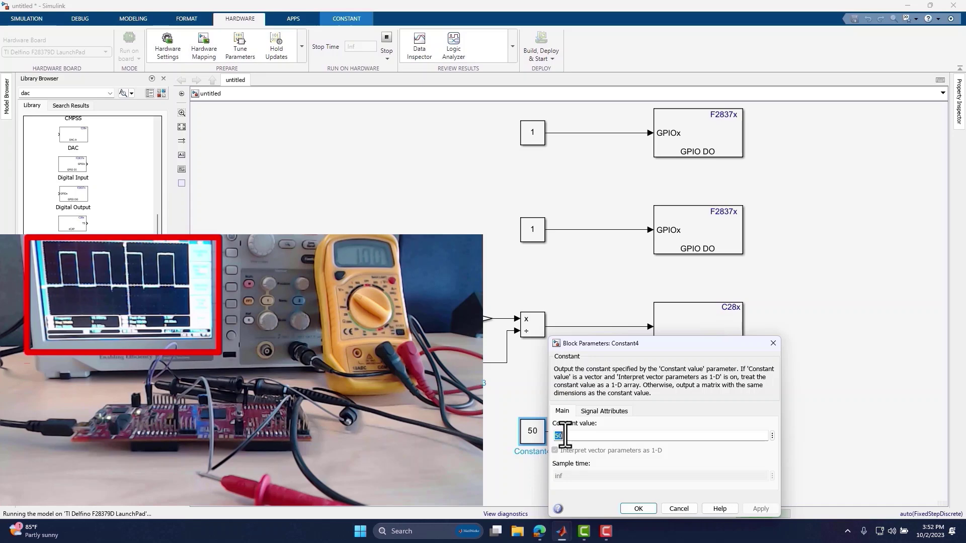
text(25)
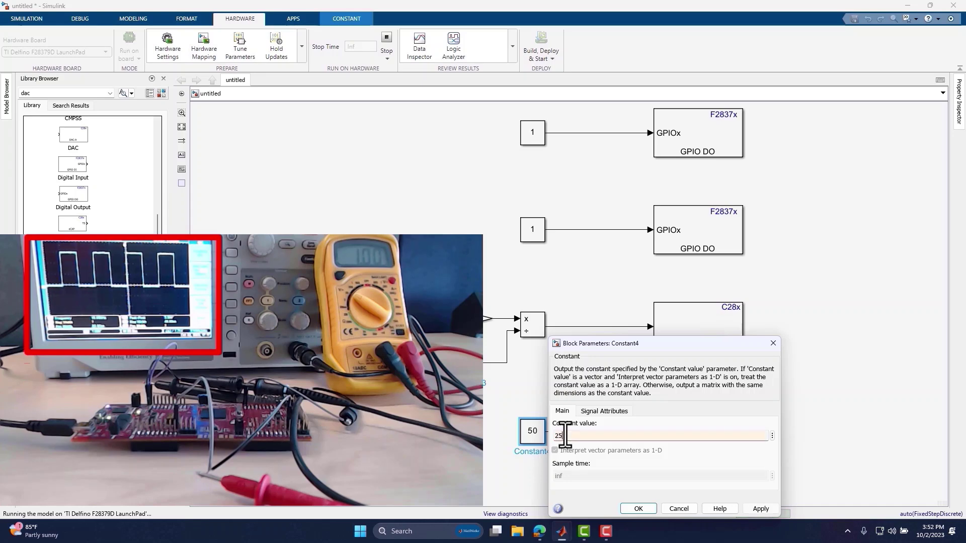
click(759, 509)
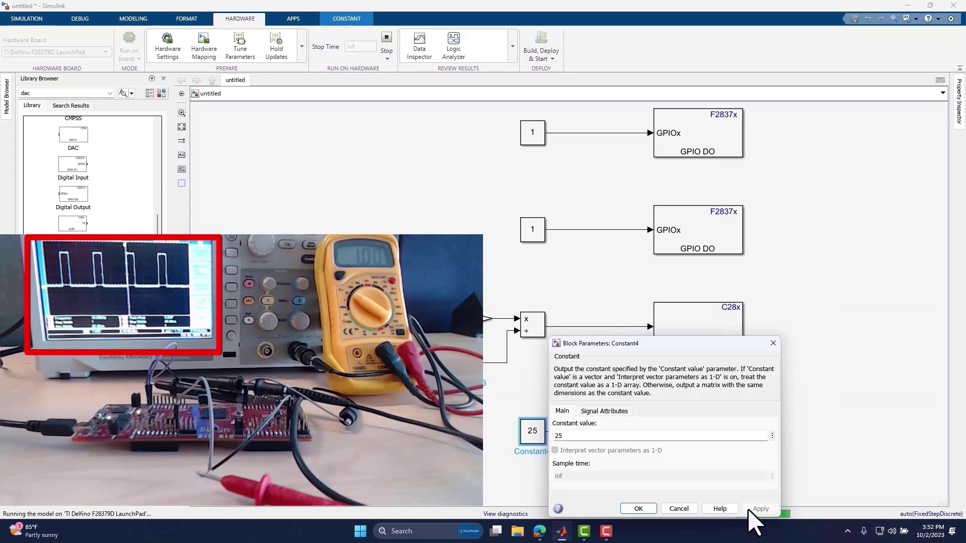
click(638, 509)
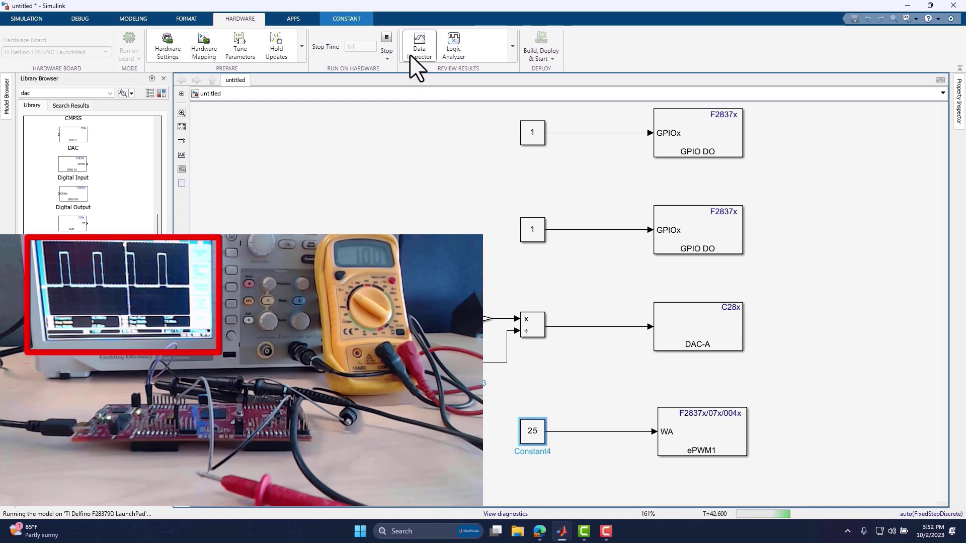
click(387, 40)
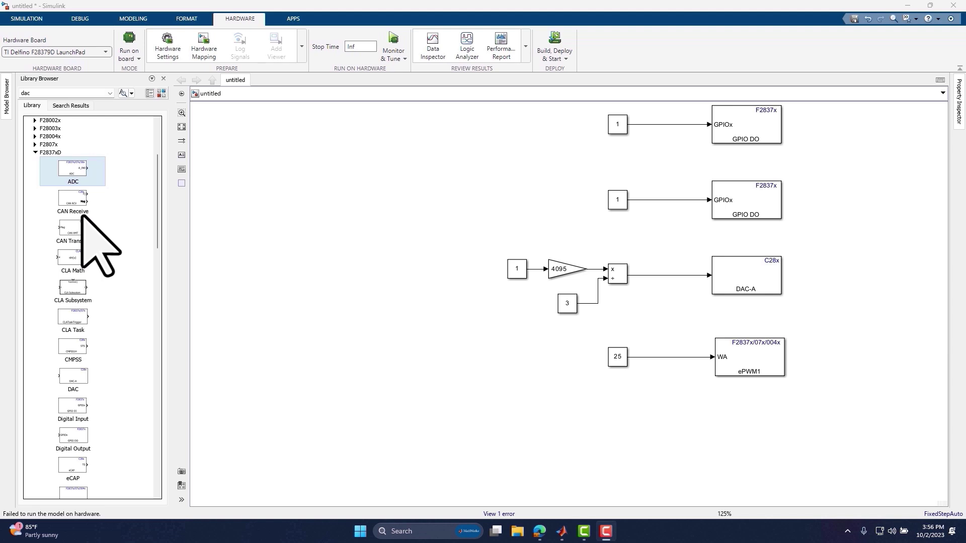
- Add an ADC block from the F2837xD library below the ePWM row and set its conversion channel to ADCIN1
drag(80, 182, 524, 442)
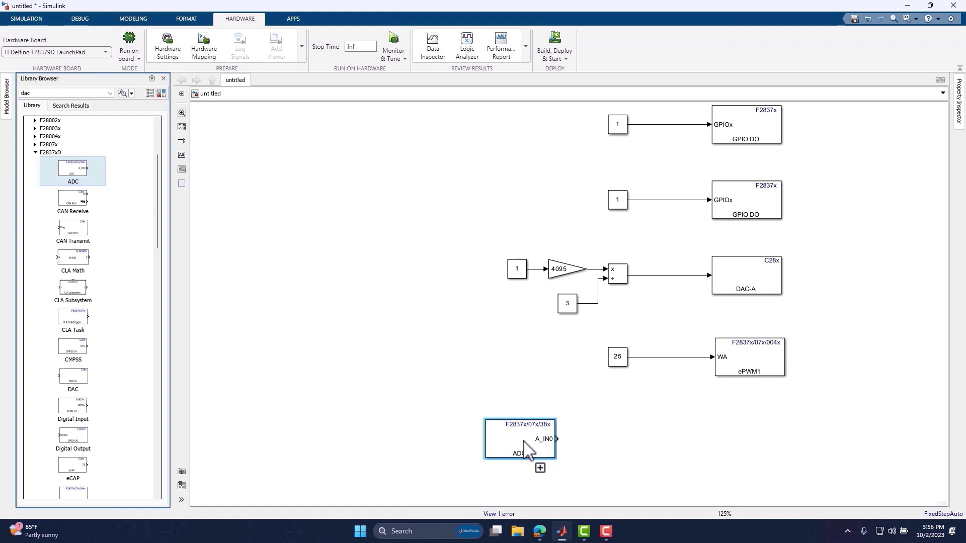
double_click(523, 443)
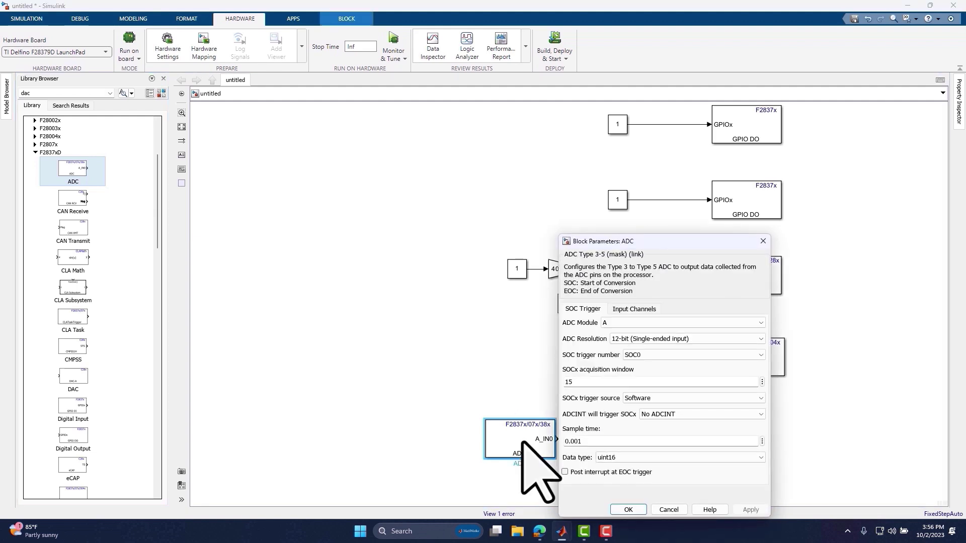
click(627, 309)
click(644, 322)
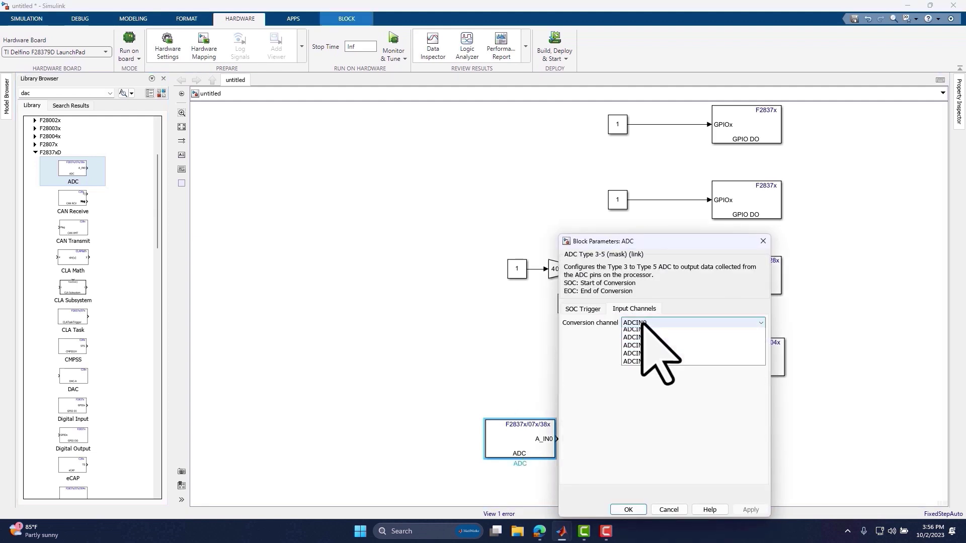
click(644, 340)
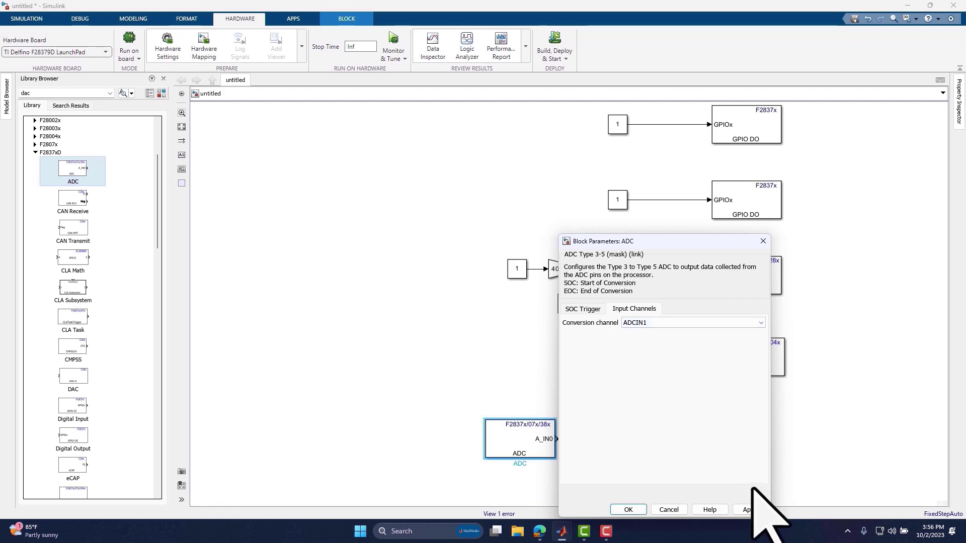
click(750, 510)
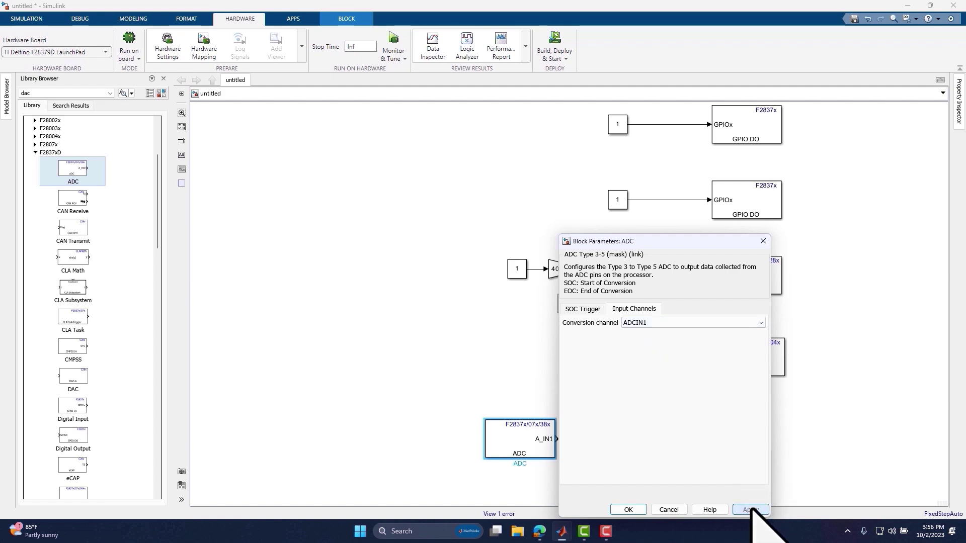
click(630, 510)
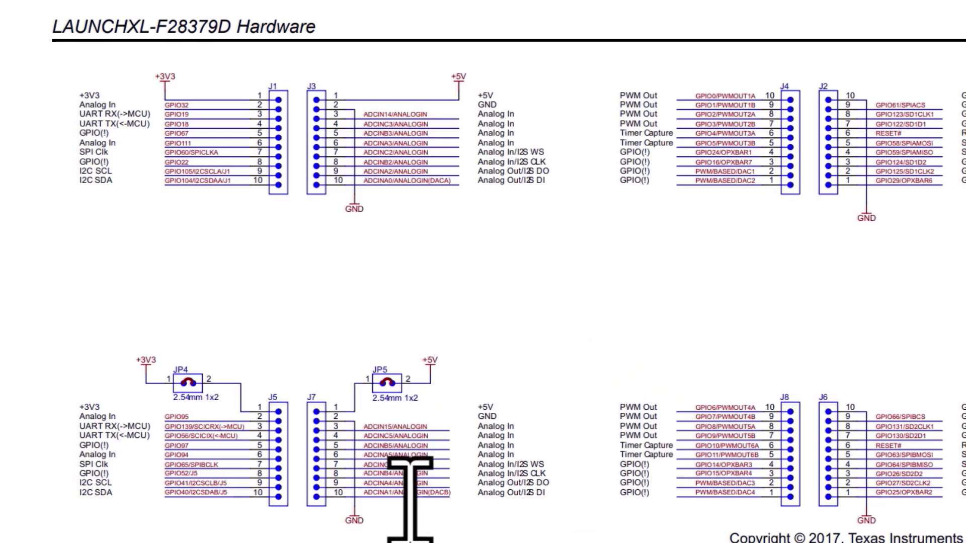
- Locate the ADCINA1 analog input pin on header J7 in the LaunchPad pinout diagram
mouse_move(363, 493)
mouse_down()
mouse_move(439, 493)
mouse_move(451, 503)
mouse_up()
click(452, 532)
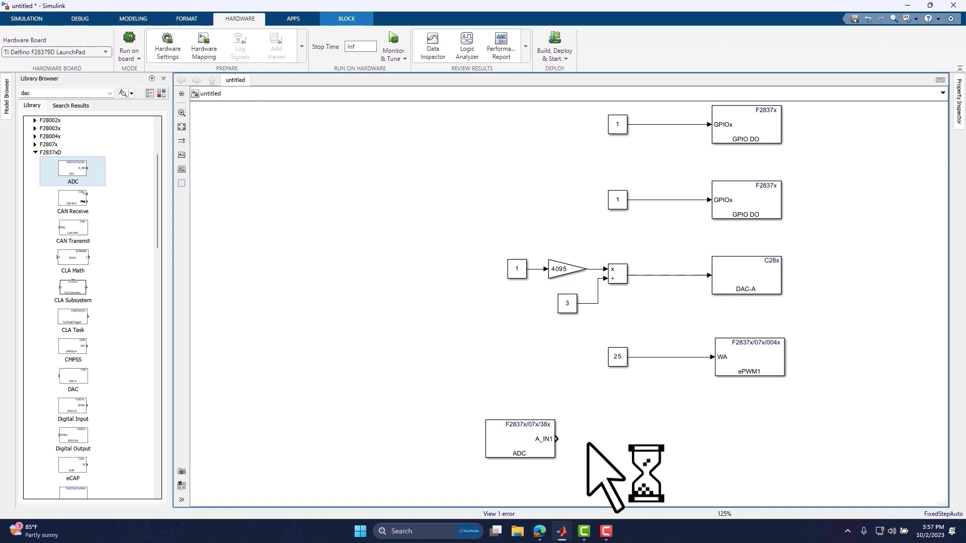
- Add a Multiply gain block connected to the ADC output and set its gain to 3
text(mult)
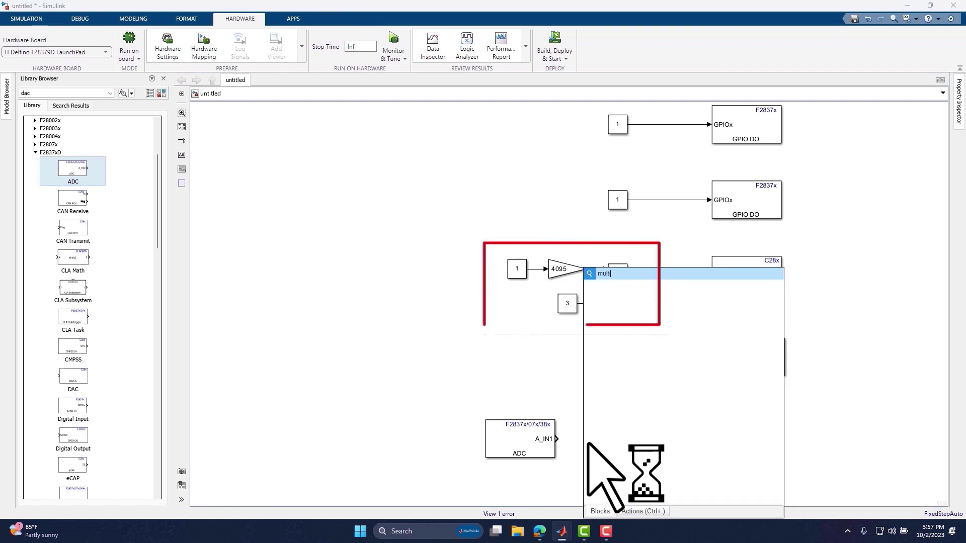
key(Return)
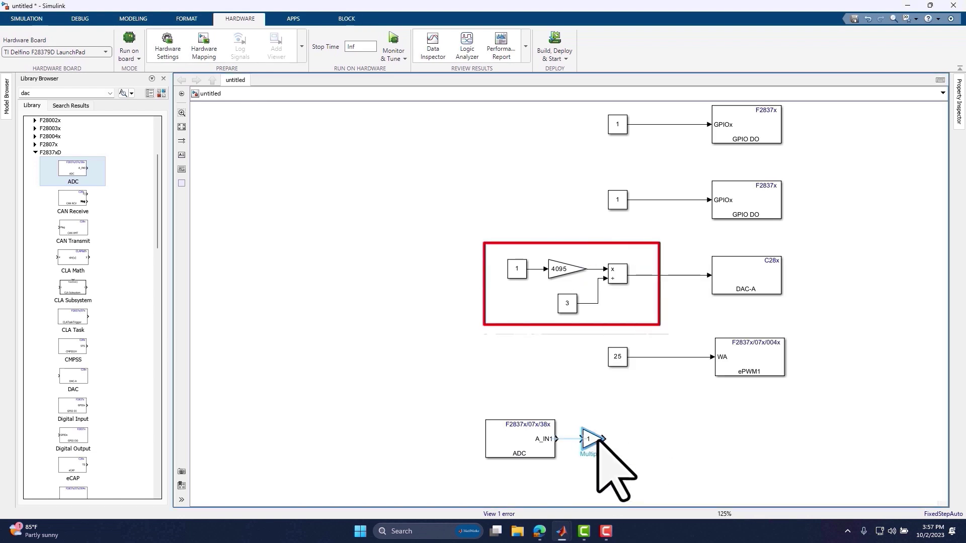
double_click(594, 440)
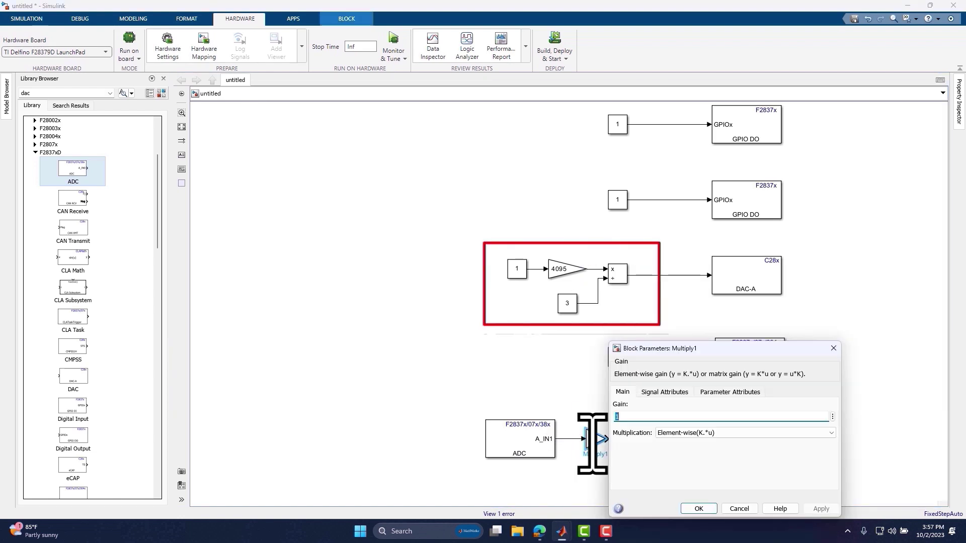
text(3)
click(699, 509)
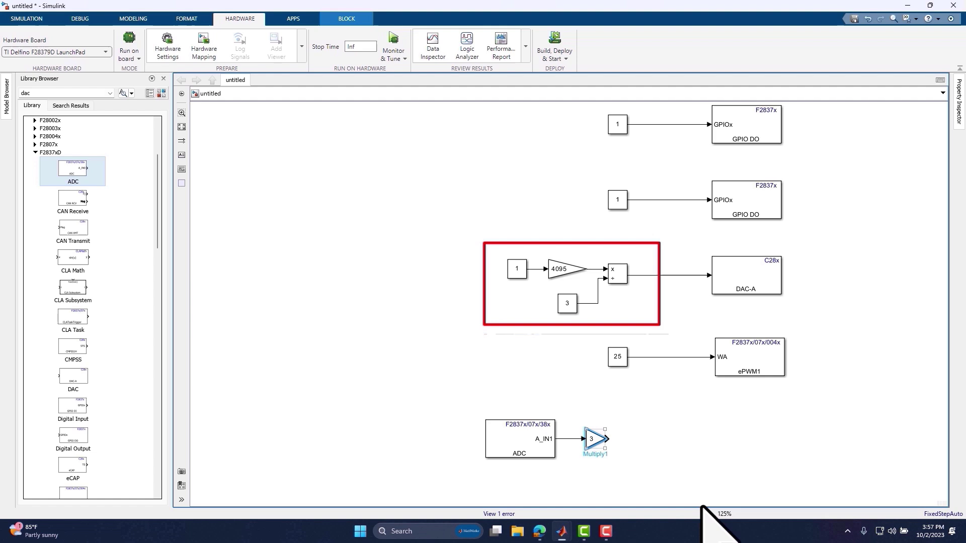
- Add a Constant block below the ADC gain block and set its value to 4095
double_click(639, 473)
text(const)
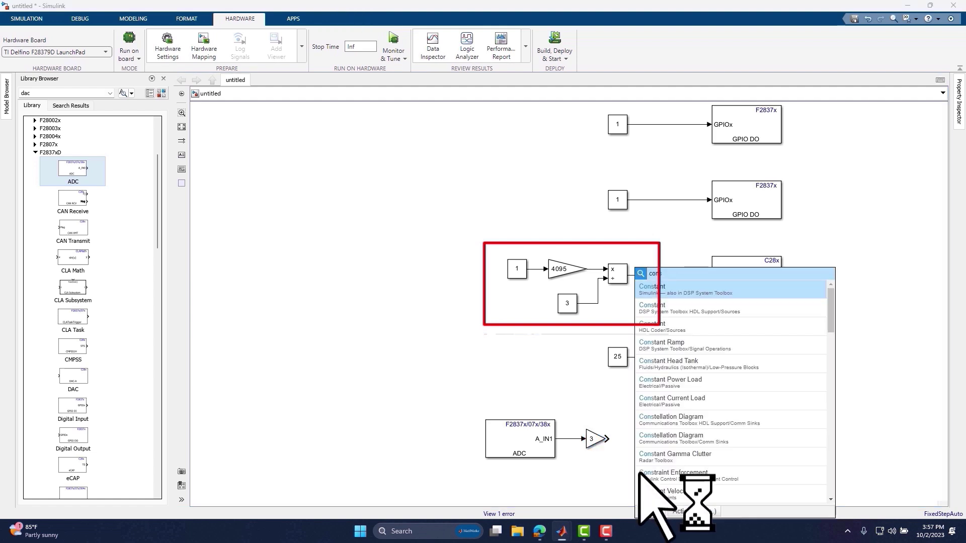
key(Return)
drag(640, 473, 593, 465)
double_click(593, 466)
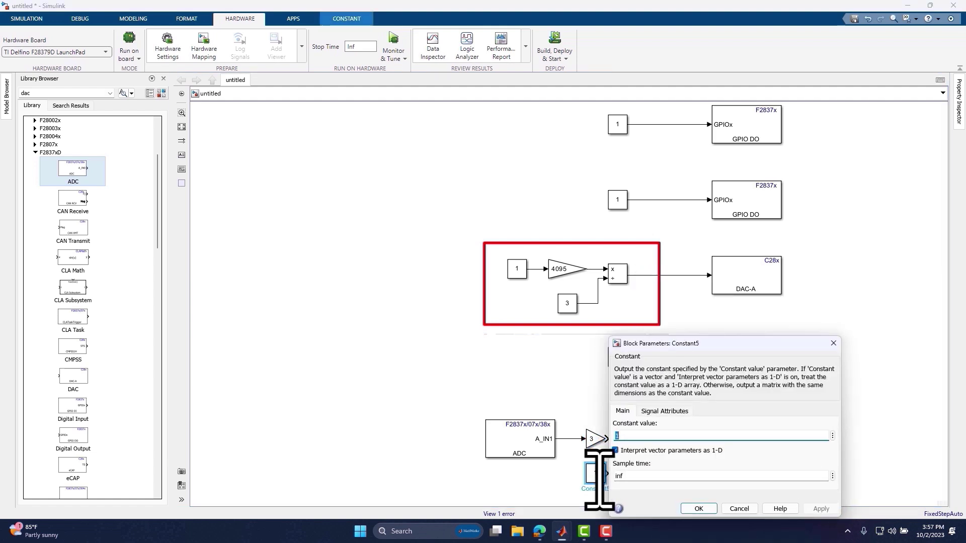
text(4095)
click(821, 509)
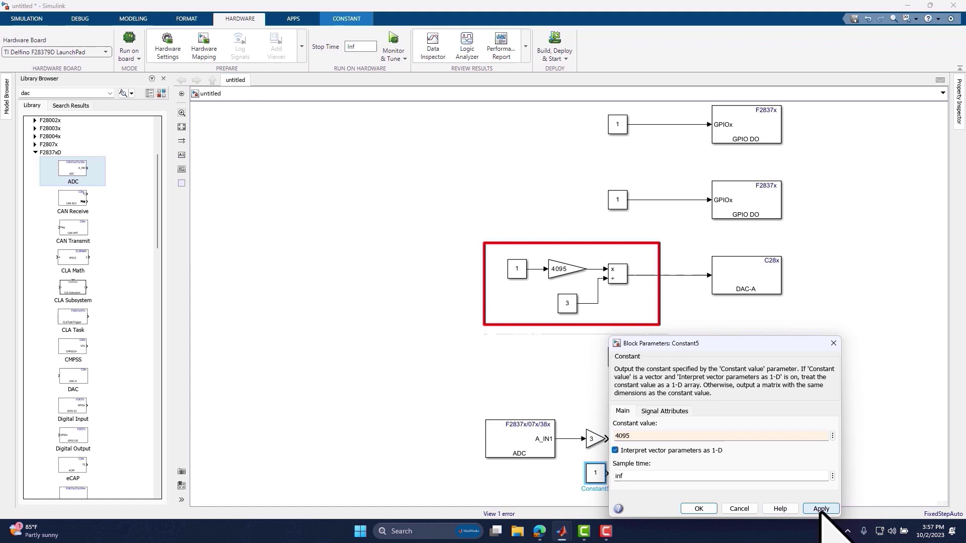
click(699, 509)
- Add a Divide block that divides the ADC gain output by the 4095 constant, and connect its result to a Display block
double_click(640, 439)
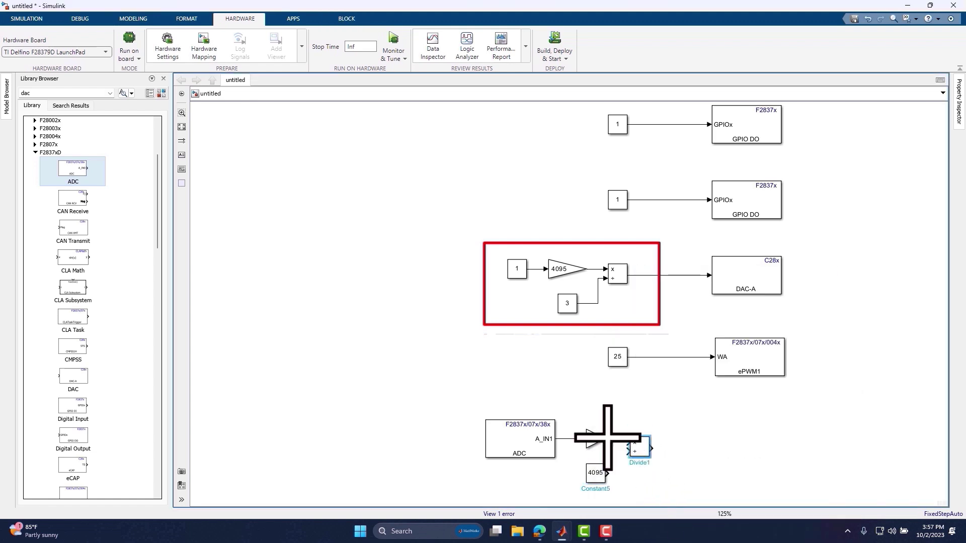
drag(608, 473, 635, 451)
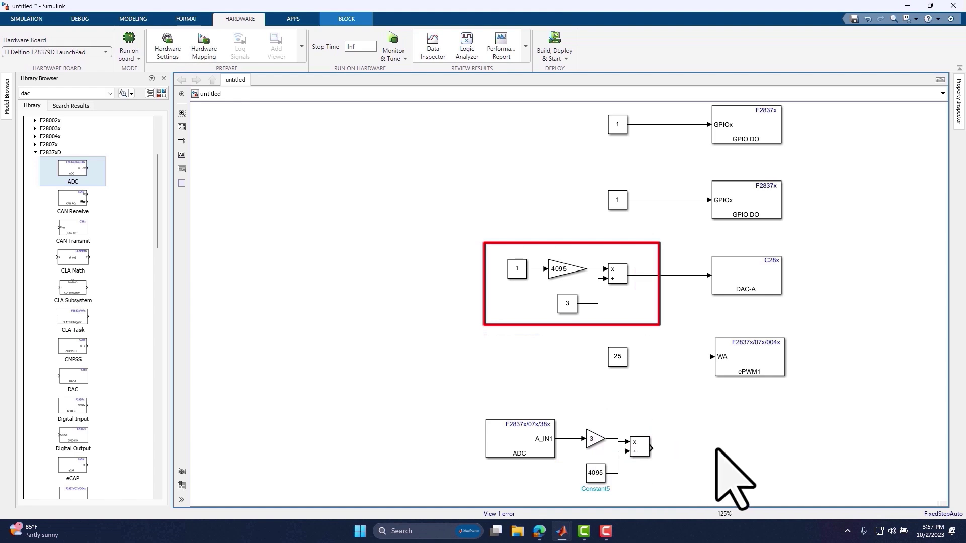
double_click(737, 447)
text(disp)
key(Return)
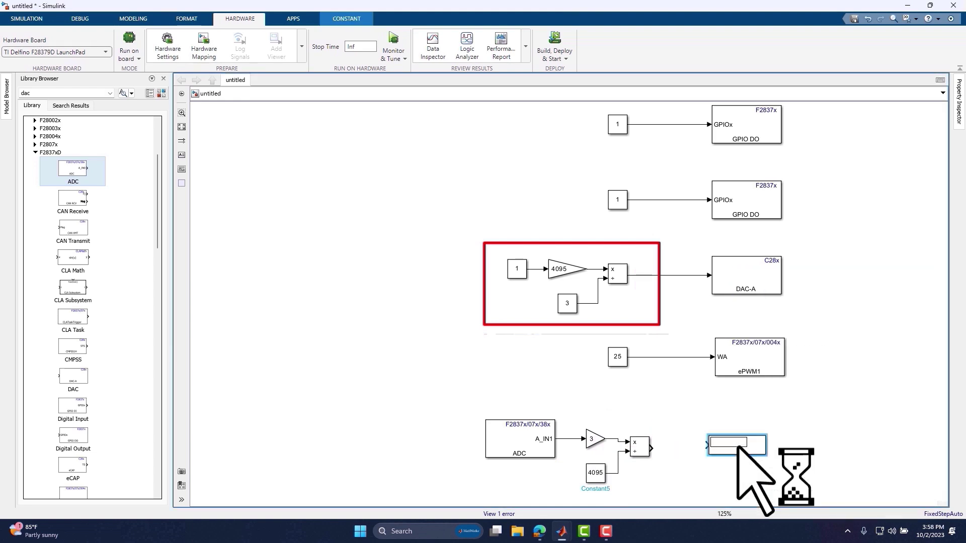
drag(738, 447, 744, 448)
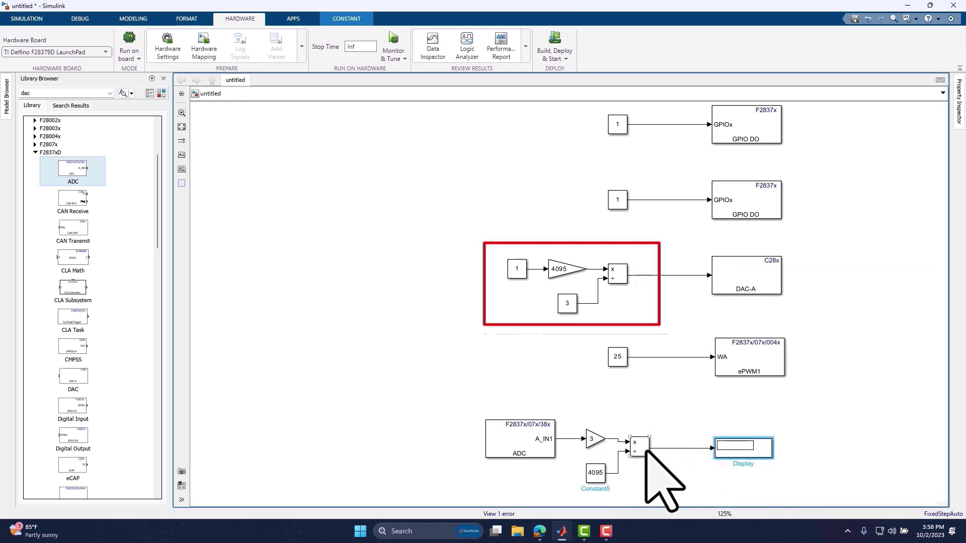
- Line up the ADC path's Divide block with the gain block and the Display block with the Divide output
drag(646, 450, 659, 449)
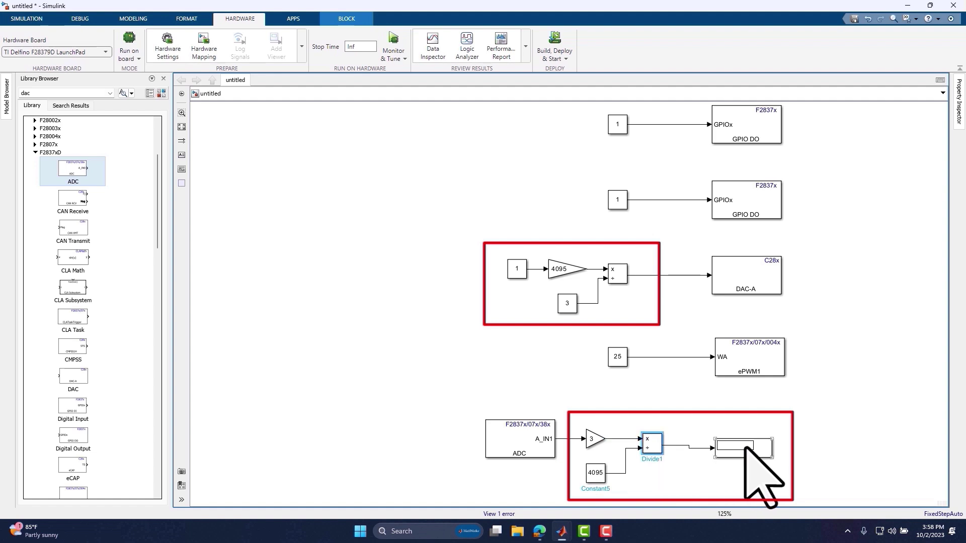
drag(740, 447, 749, 445)
click(775, 478)
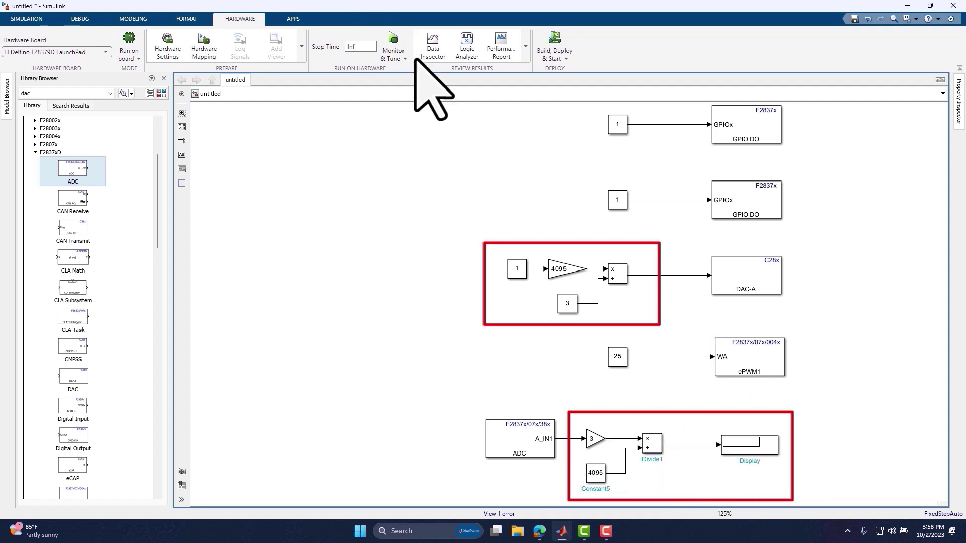
- Run the model on the board with Monitor & Tune and set the DAC path's input constant to 2
click(393, 38)
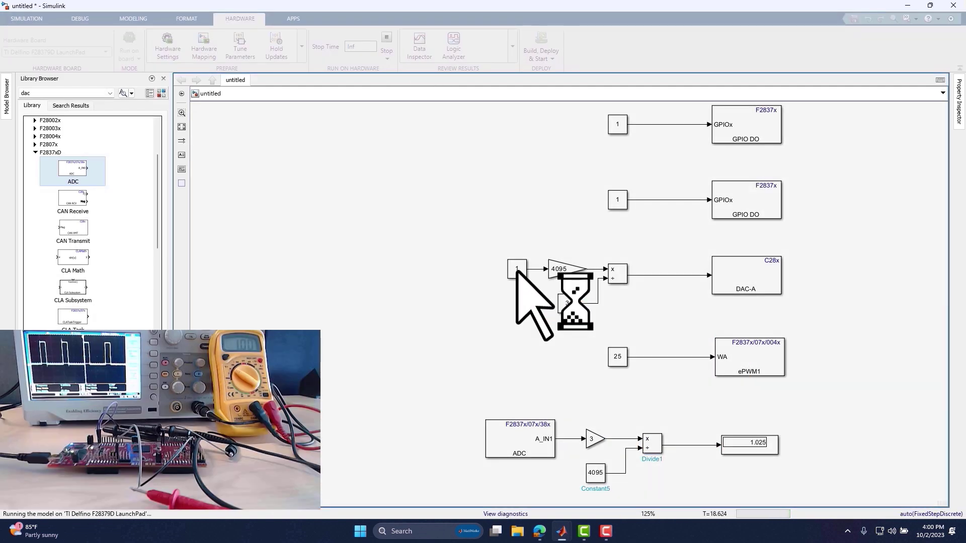
double_click(517, 270)
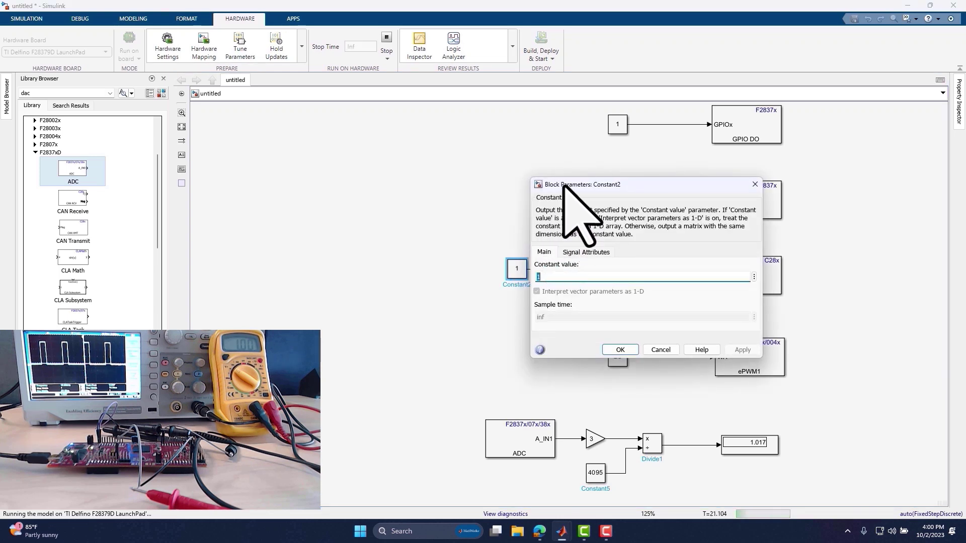
drag(564, 184, 252, 162)
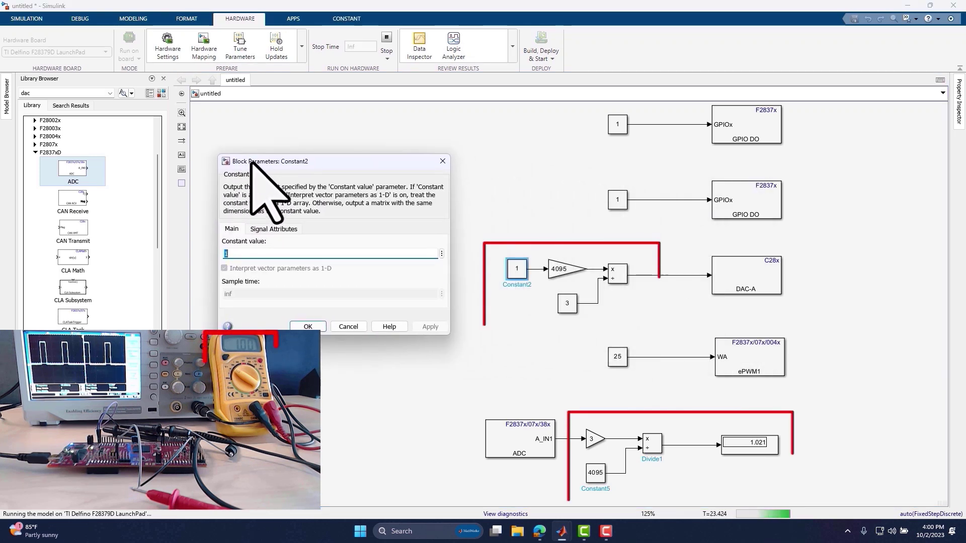
text(2)
click(434, 328)
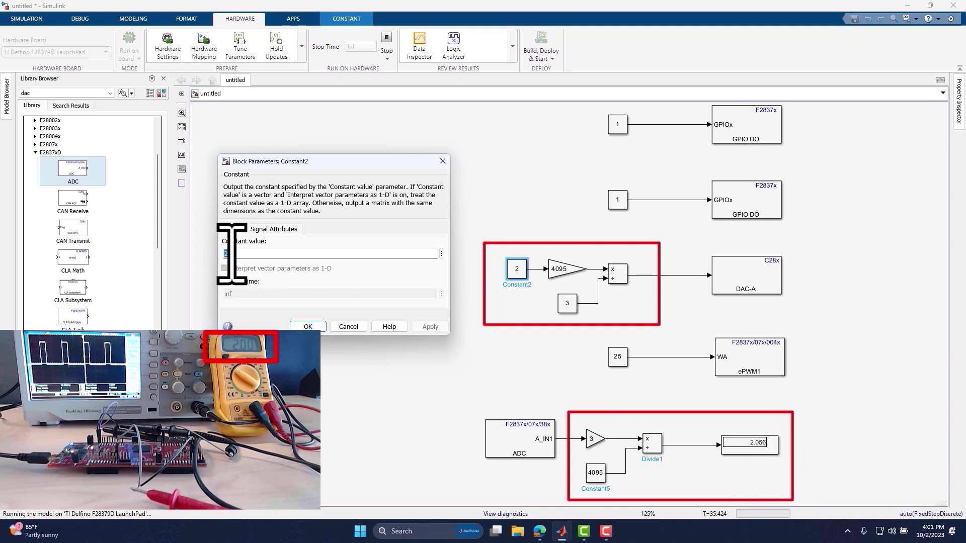
- Tune the DAC path's input constant during the run, applying 1.5 followed by 0
text(1)
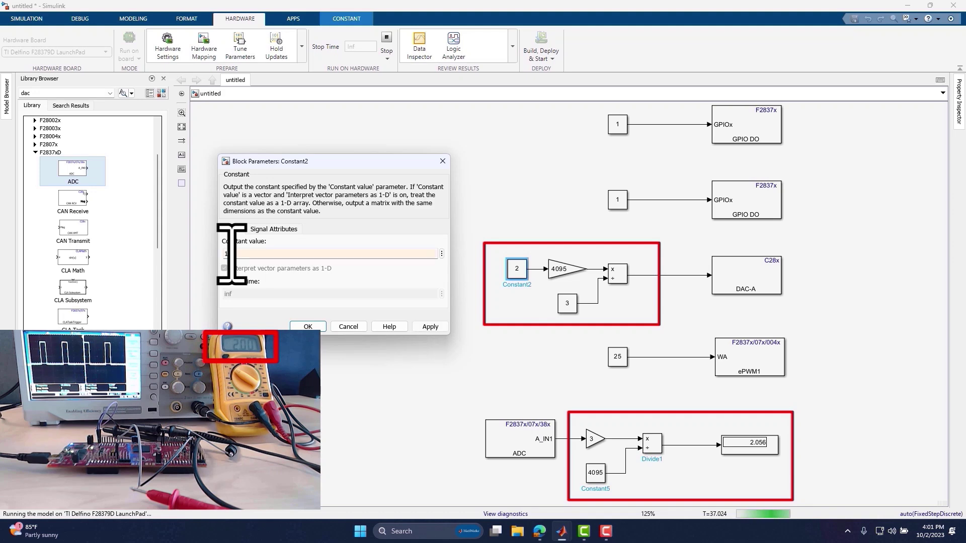
text(.5)
click(429, 328)
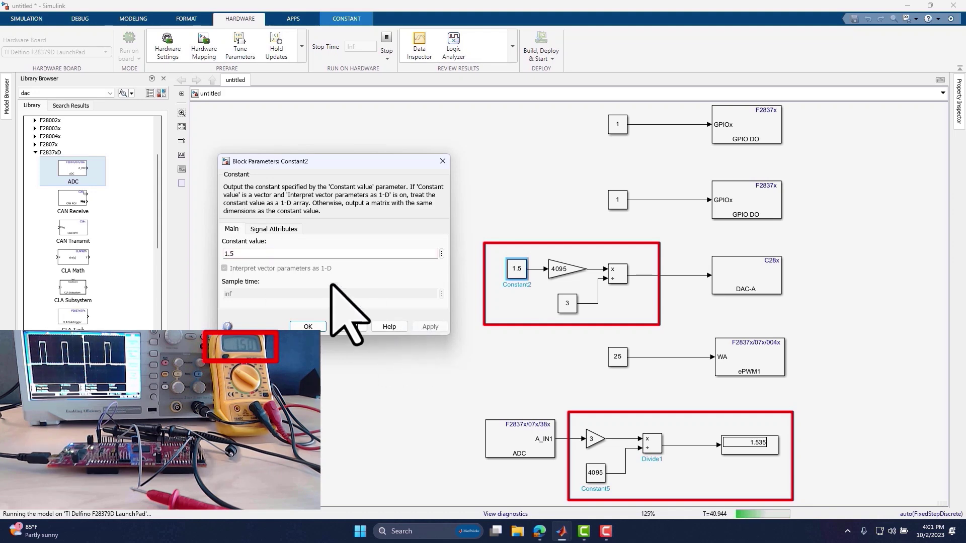
double_click(268, 254)
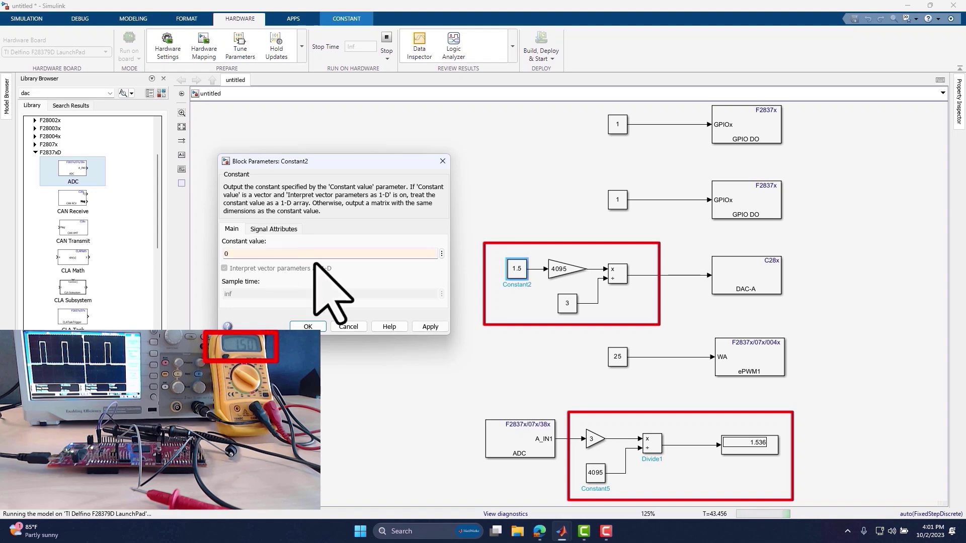
click(431, 327)
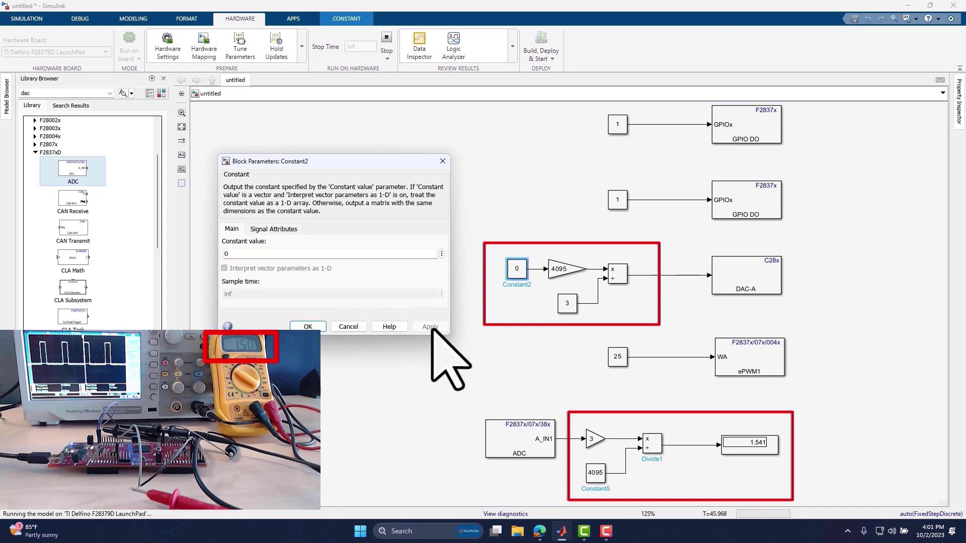
- Apply the values 1, 2.5 and 3 in turn to the DAC path's input constant during the run
double_click(248, 255)
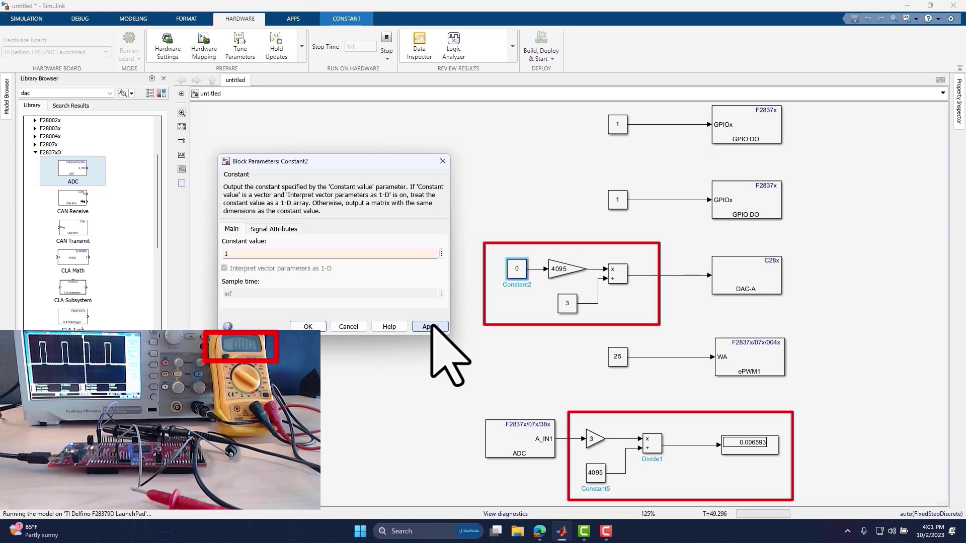
double_click(244, 254)
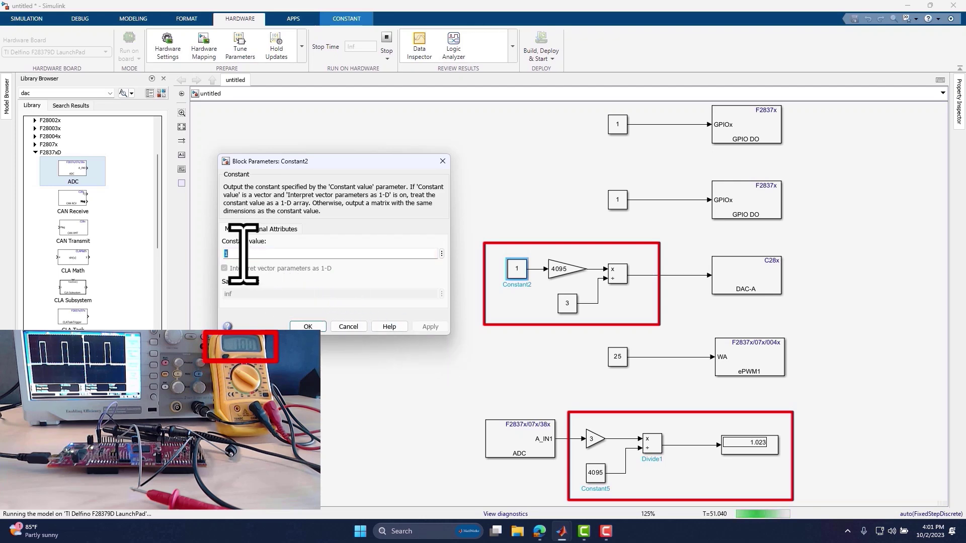
text(2.5)
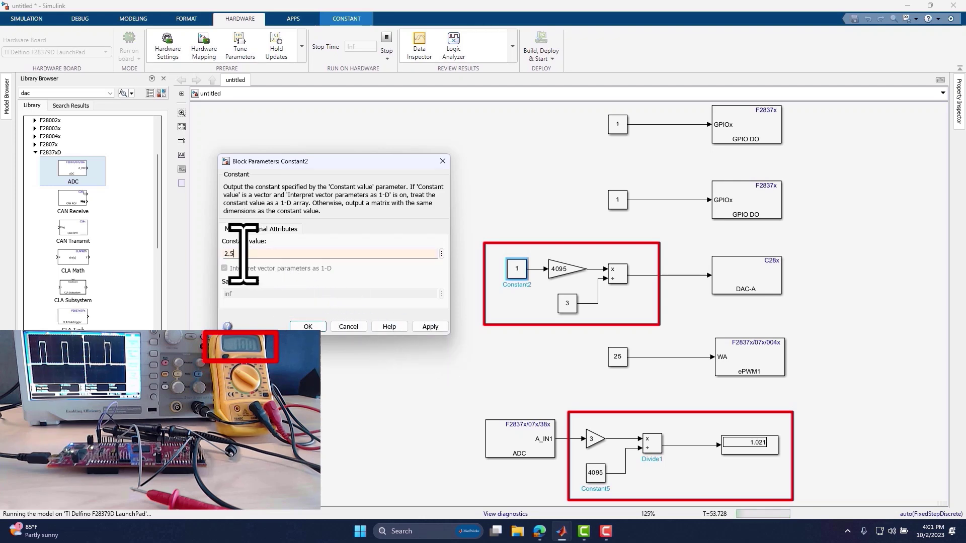
click(435, 329)
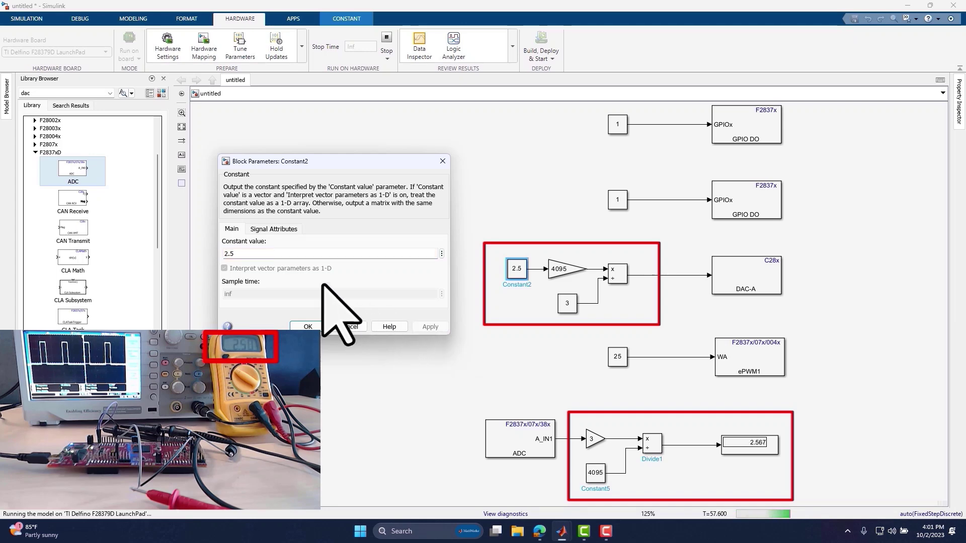
text(3)
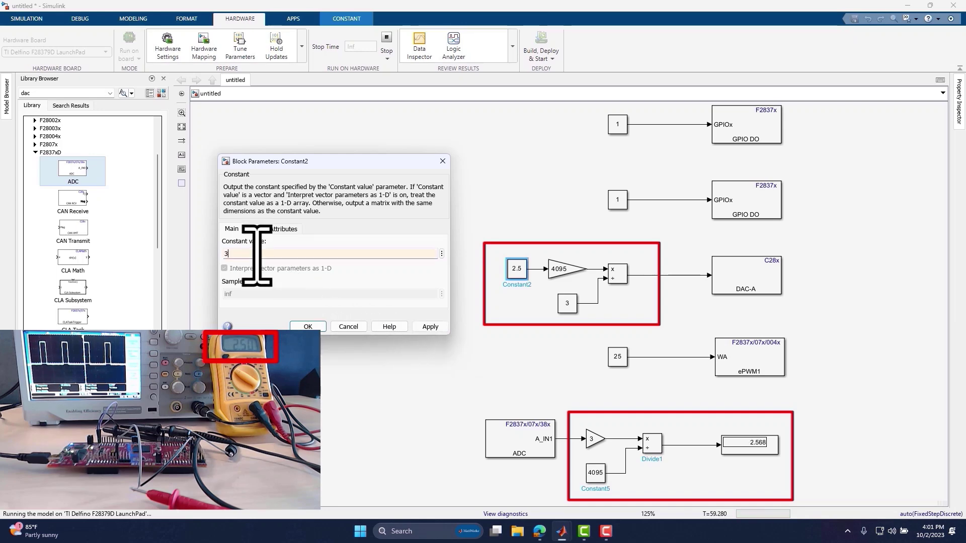
click(427, 327)
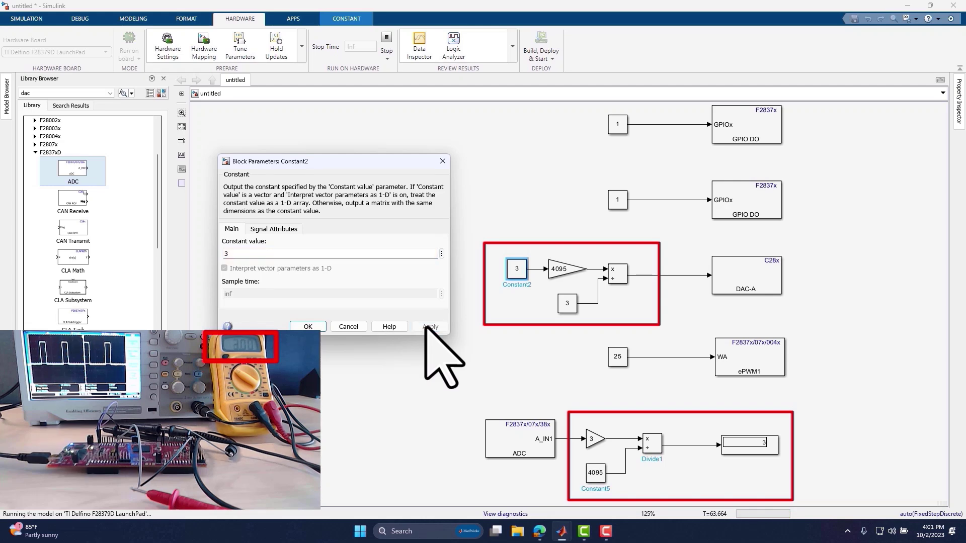
- Set the DAC path's input constant to 1.5, close its parameters and stop the run on the board
double_click(250, 255)
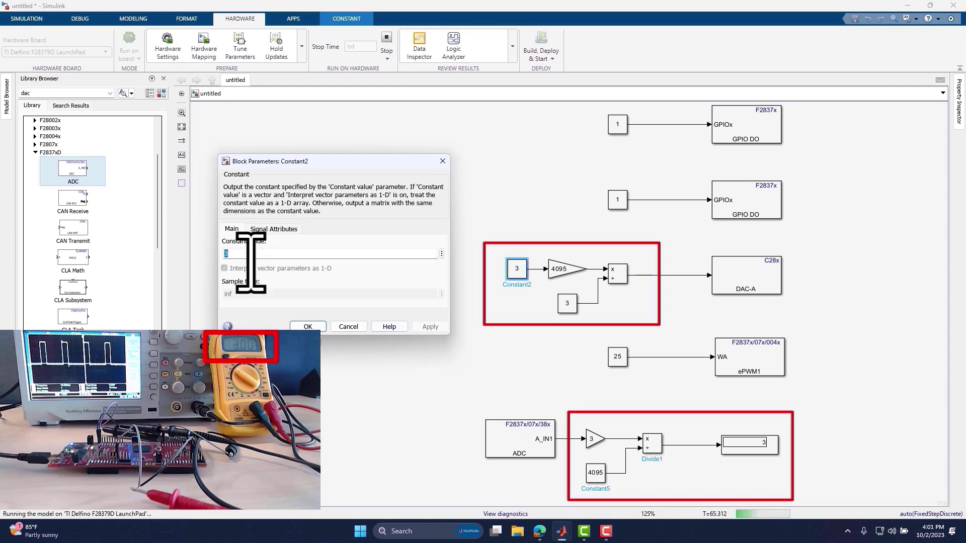
text(1.5)
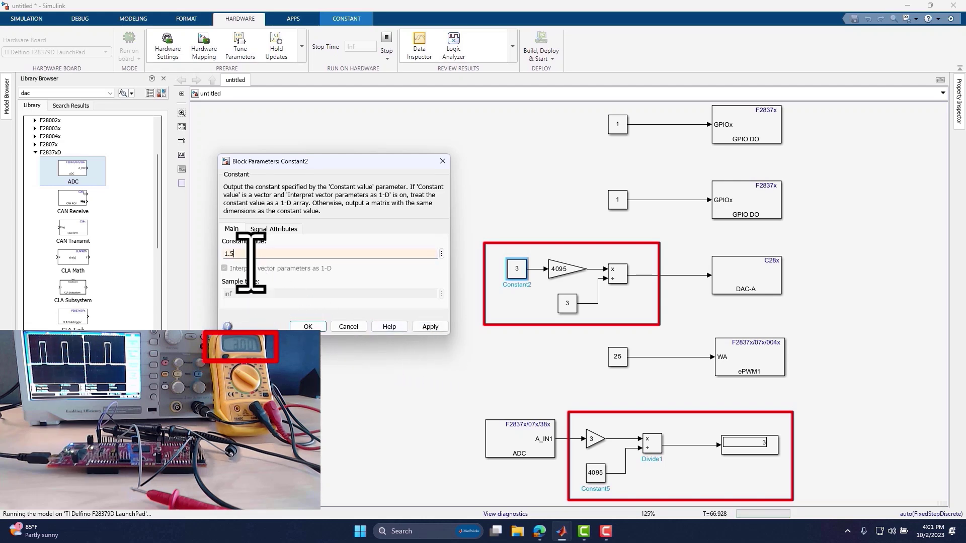
click(433, 328)
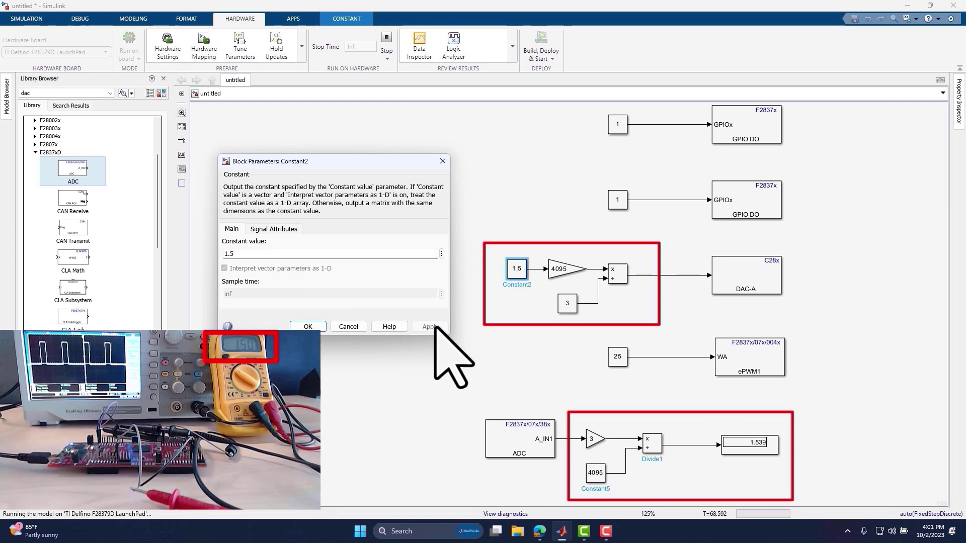
click(306, 327)
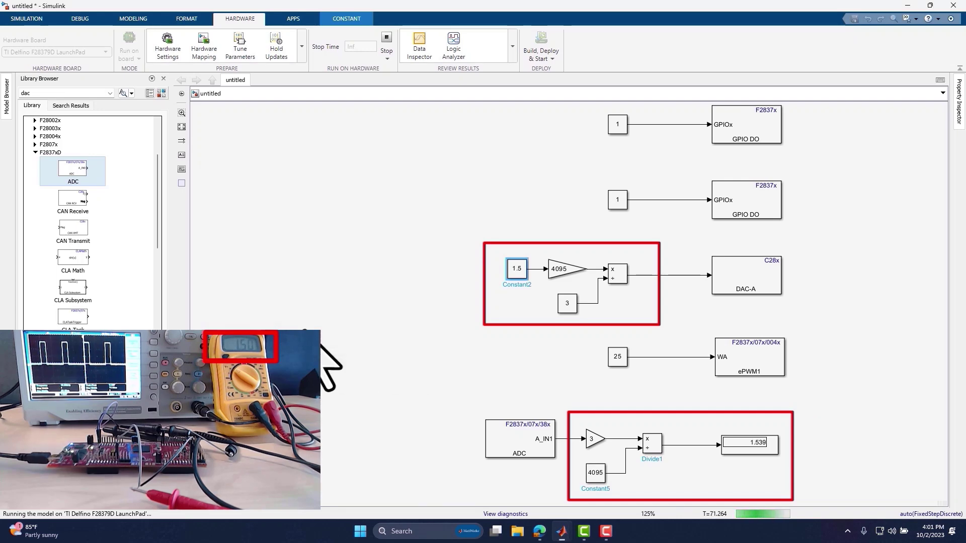
click(386, 38)
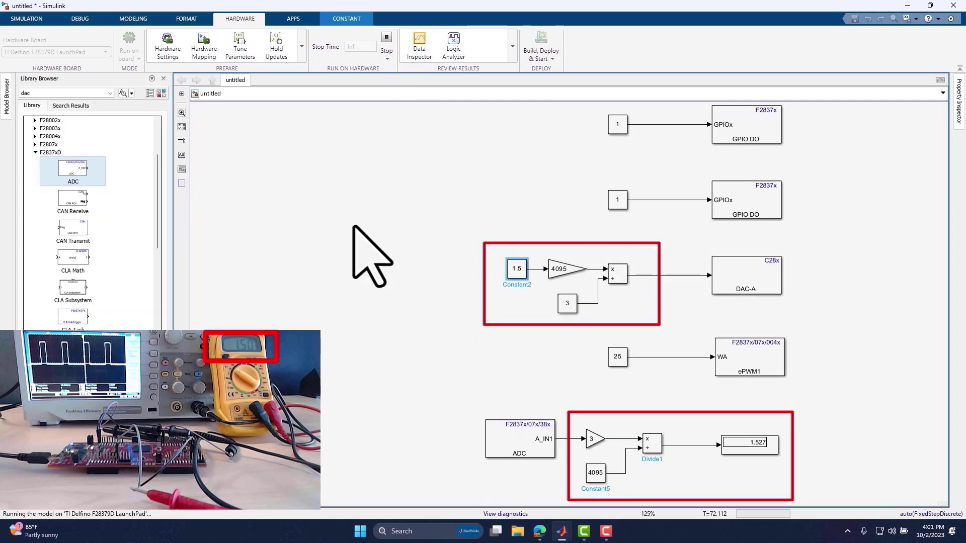